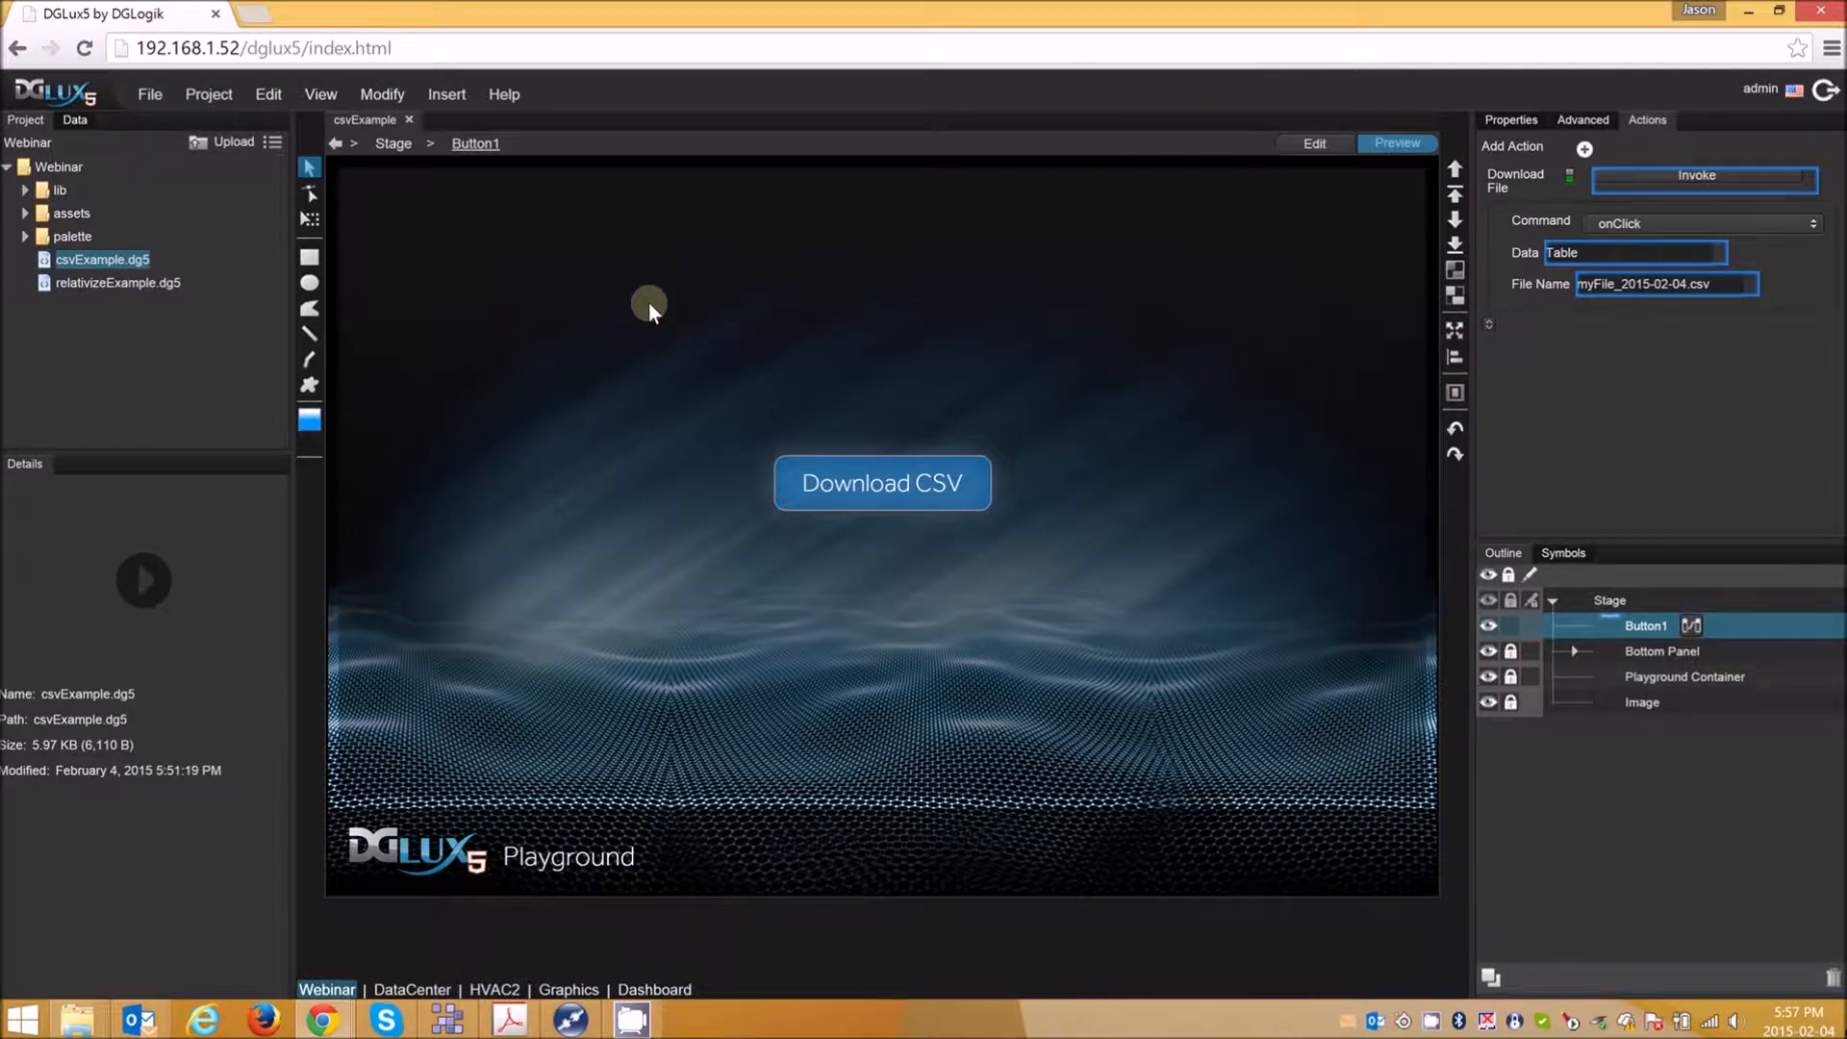
- Check the installed software revision in the About information and close it
click(508, 96)
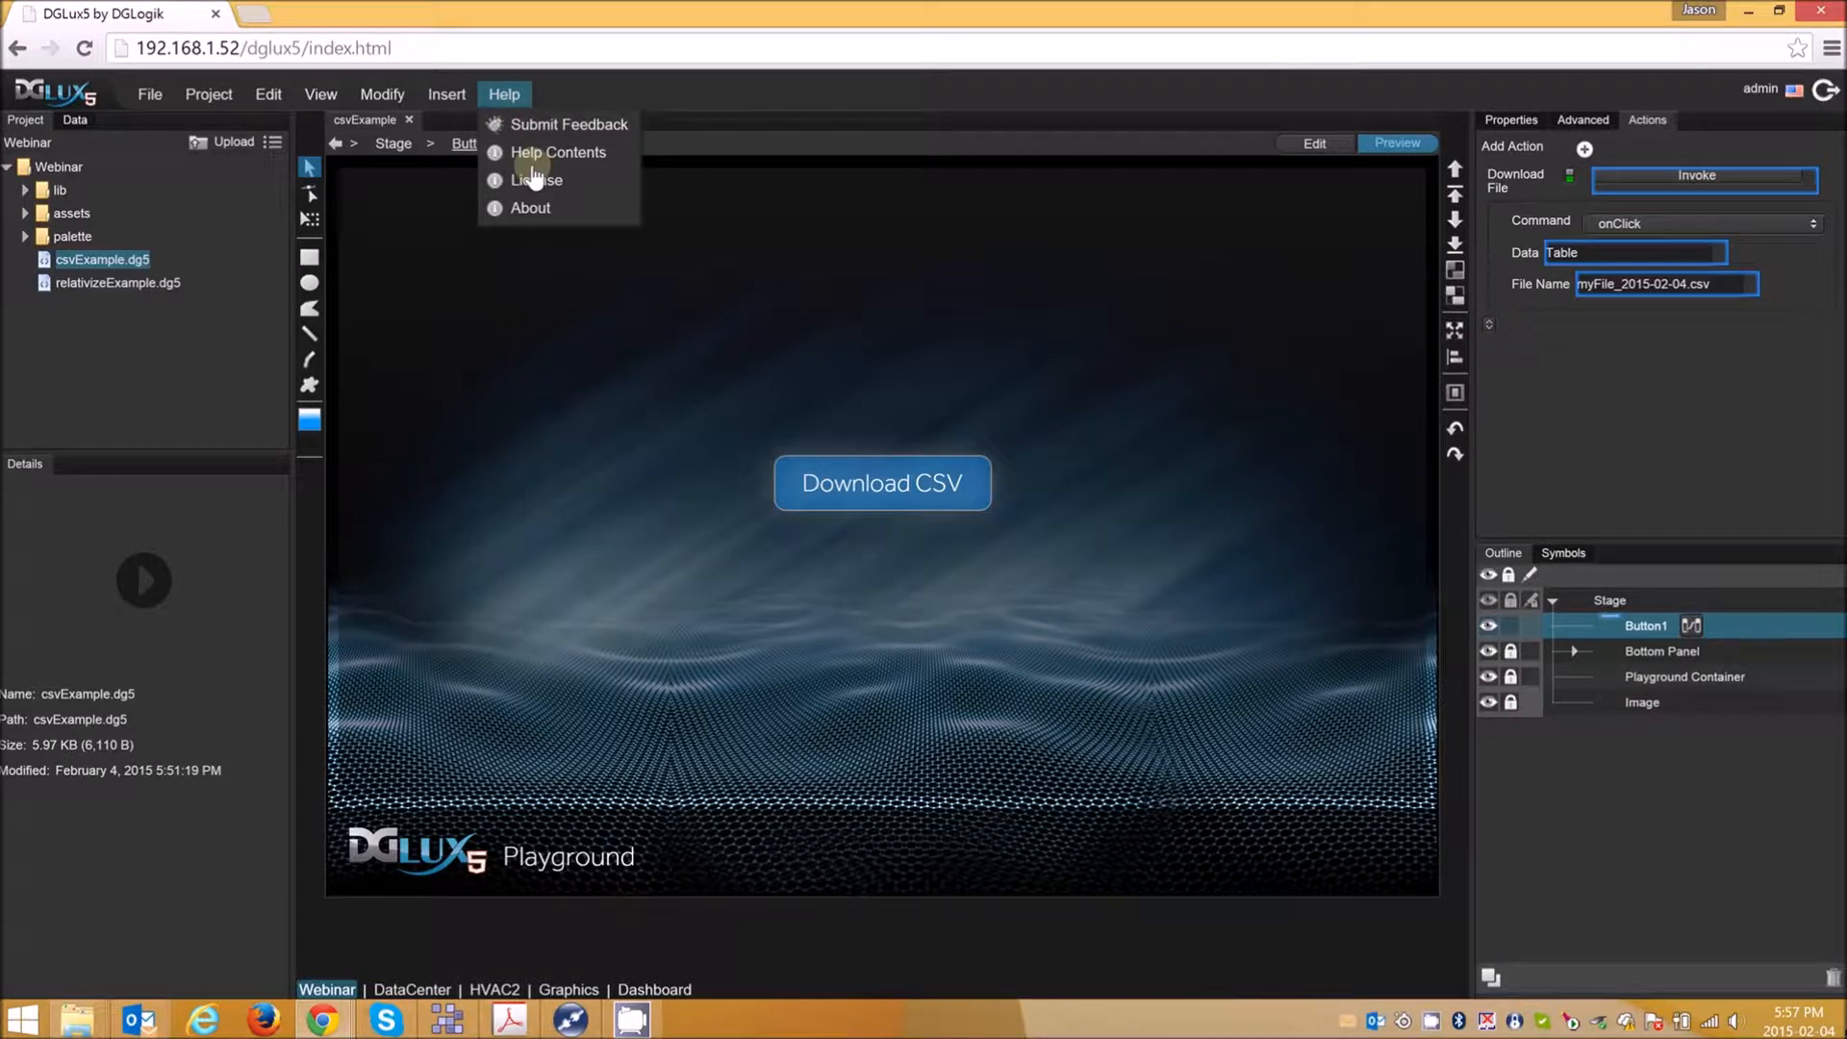
click(540, 204)
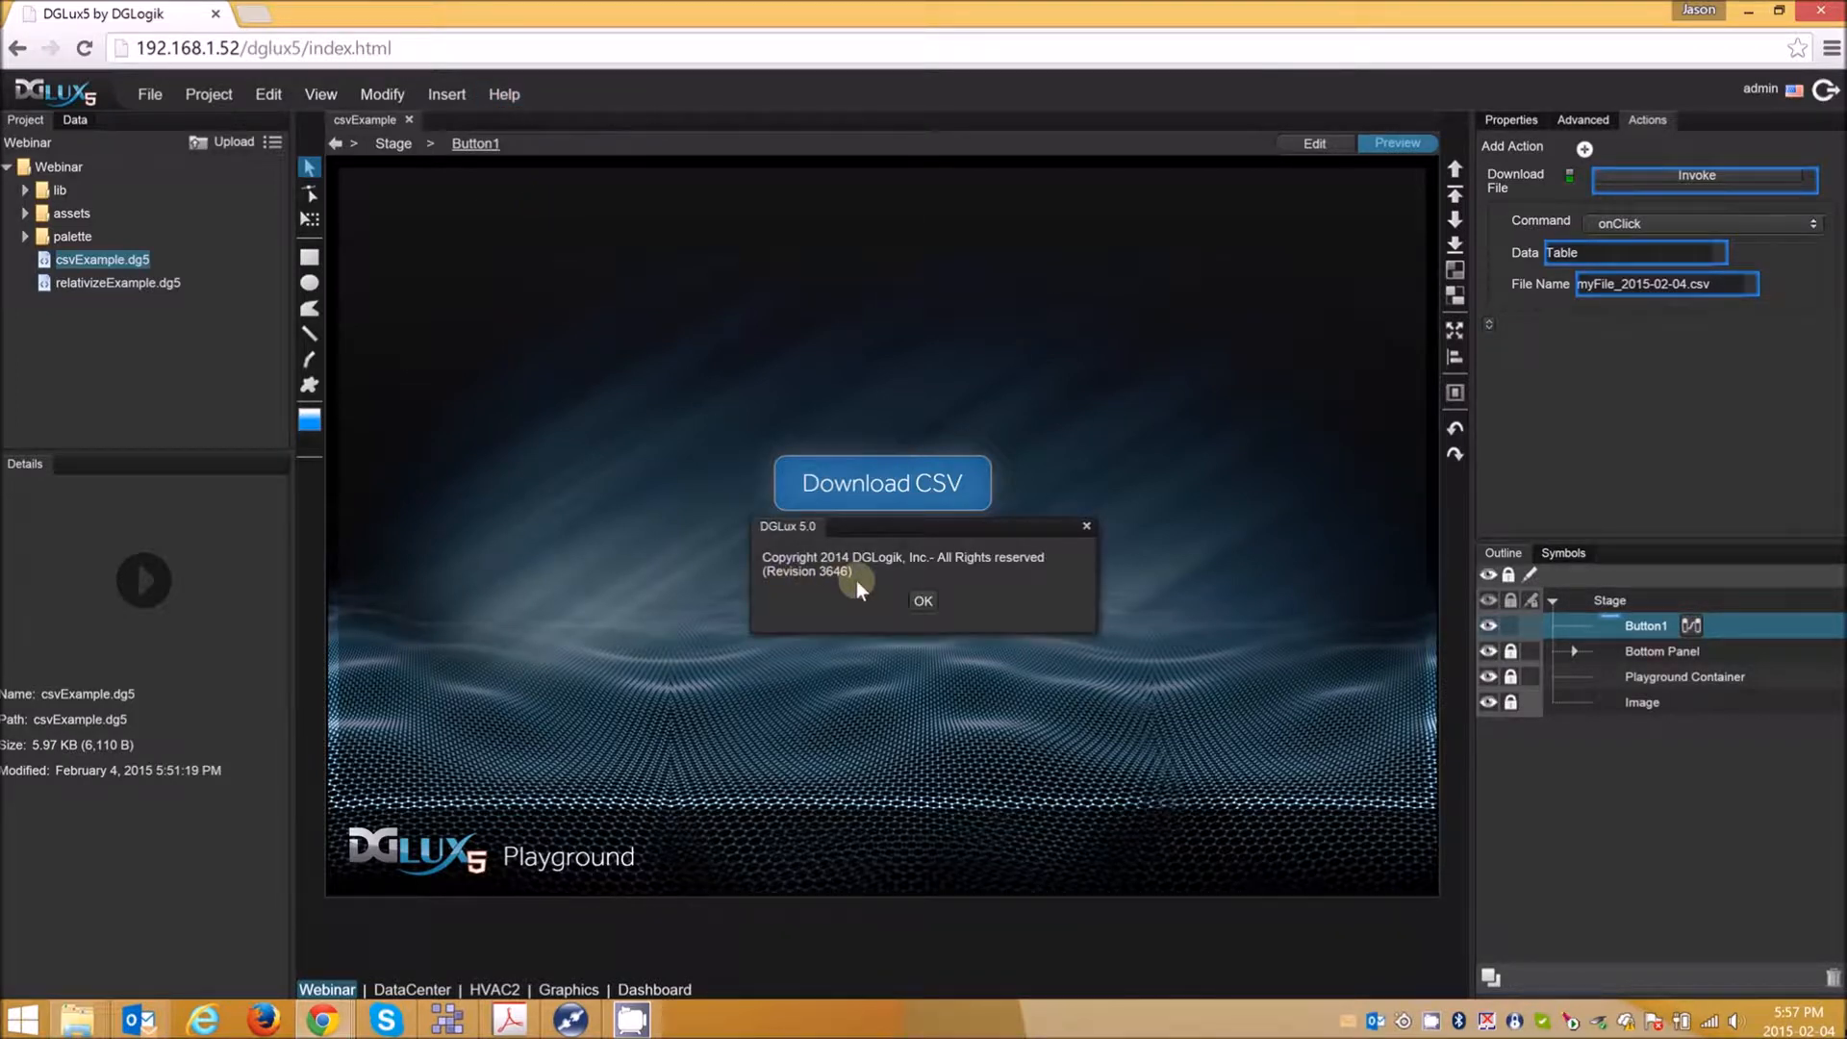
drag(927, 531, 891, 298)
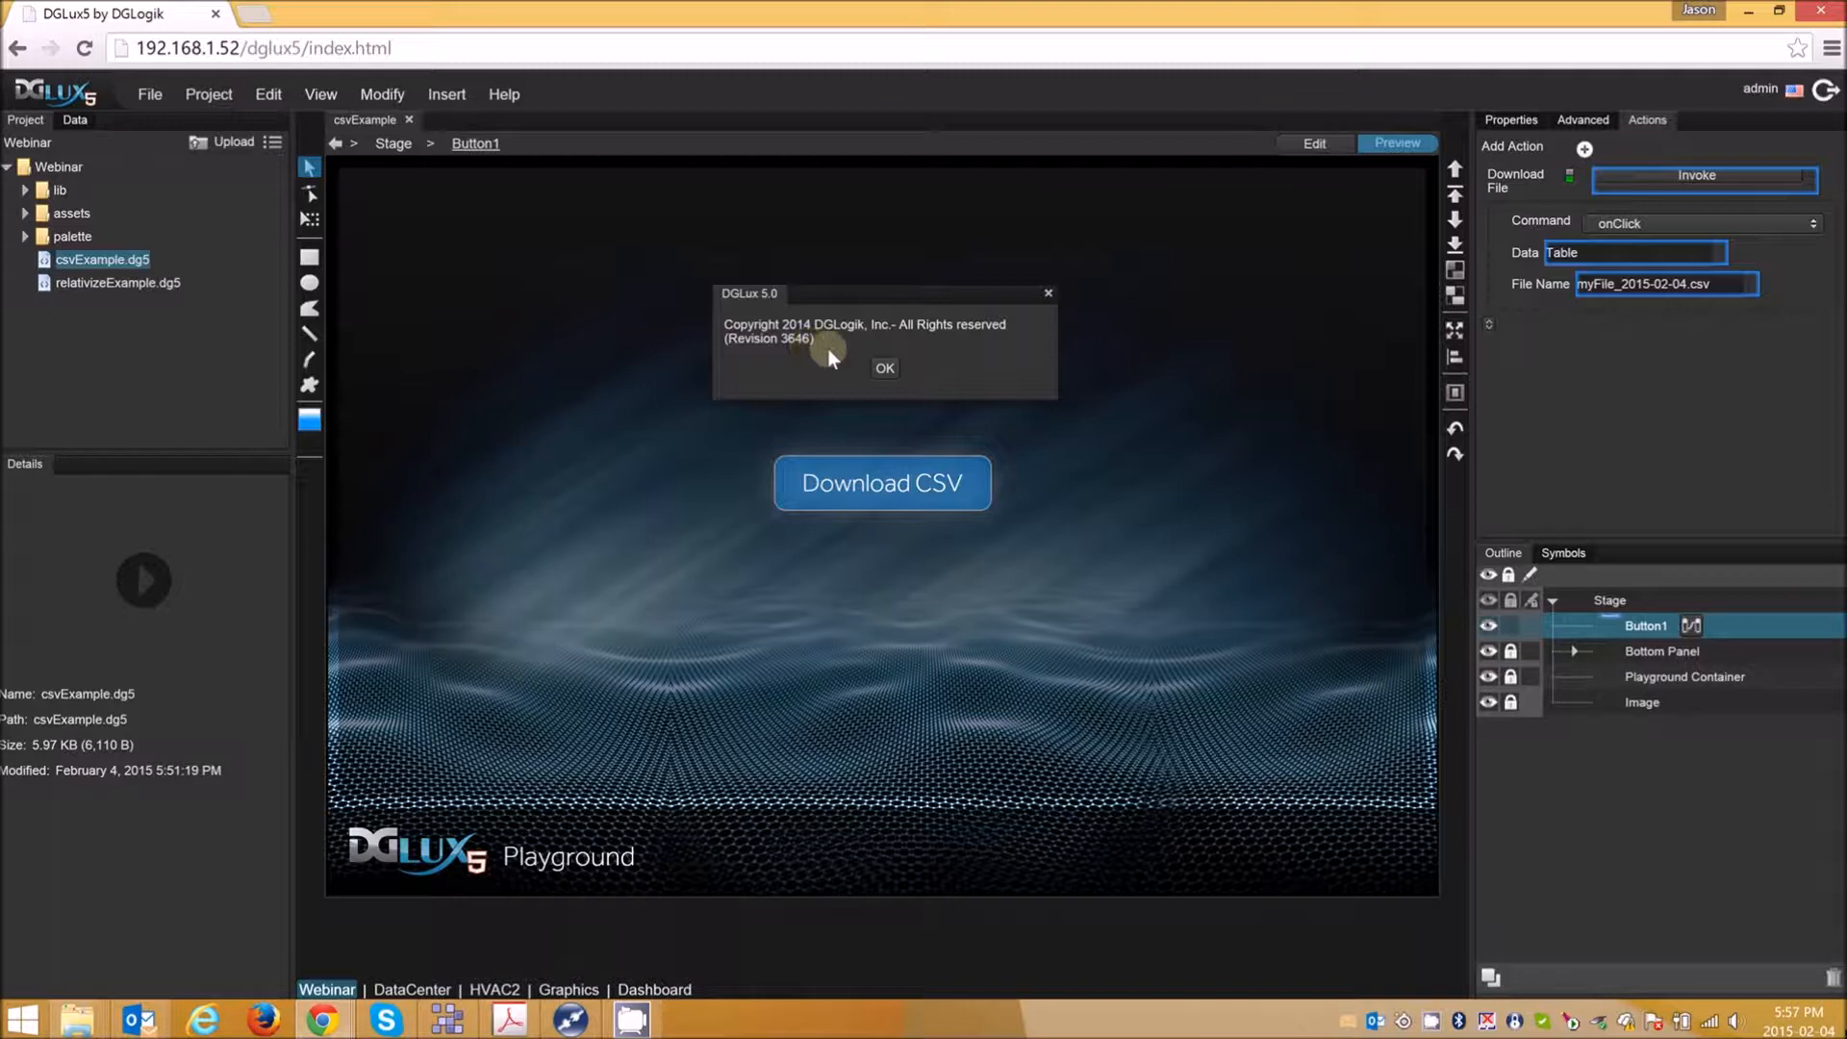
click(885, 369)
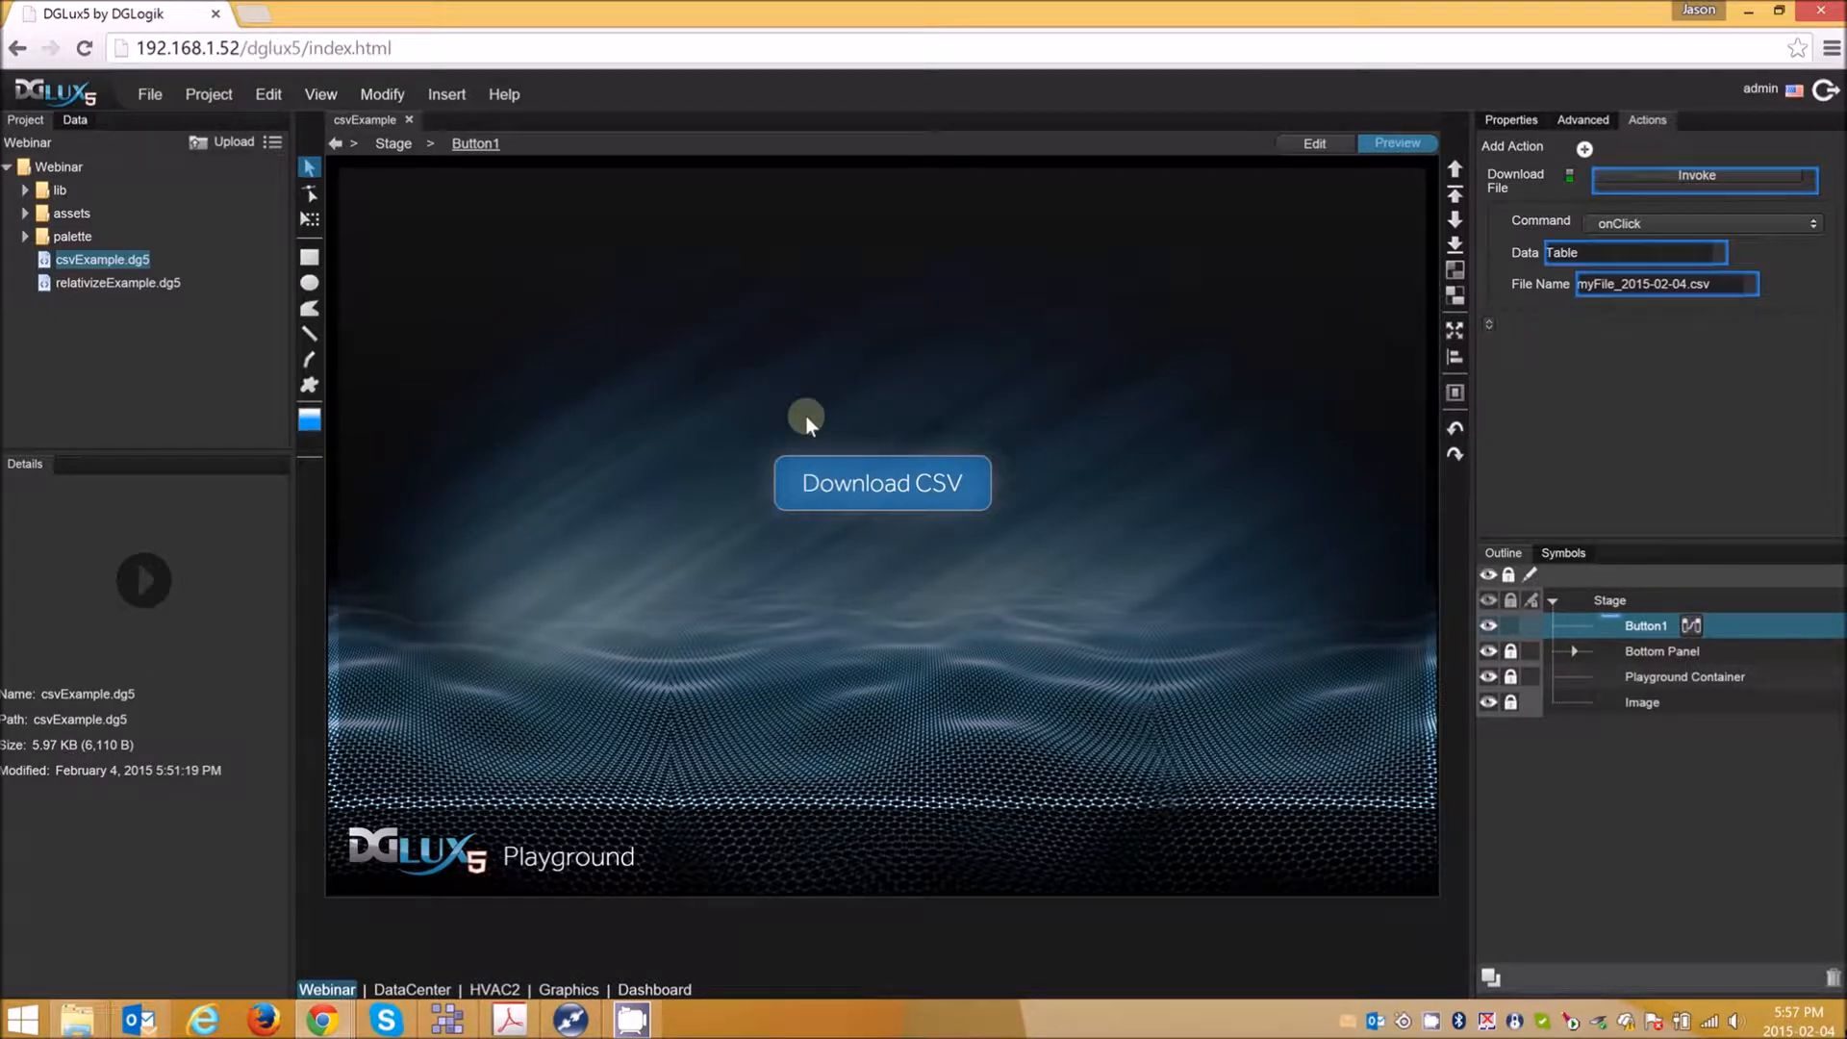
- Create a new file, switch it to edit mode and draw a rectangle in the upper middle of the stage
click(149, 93)
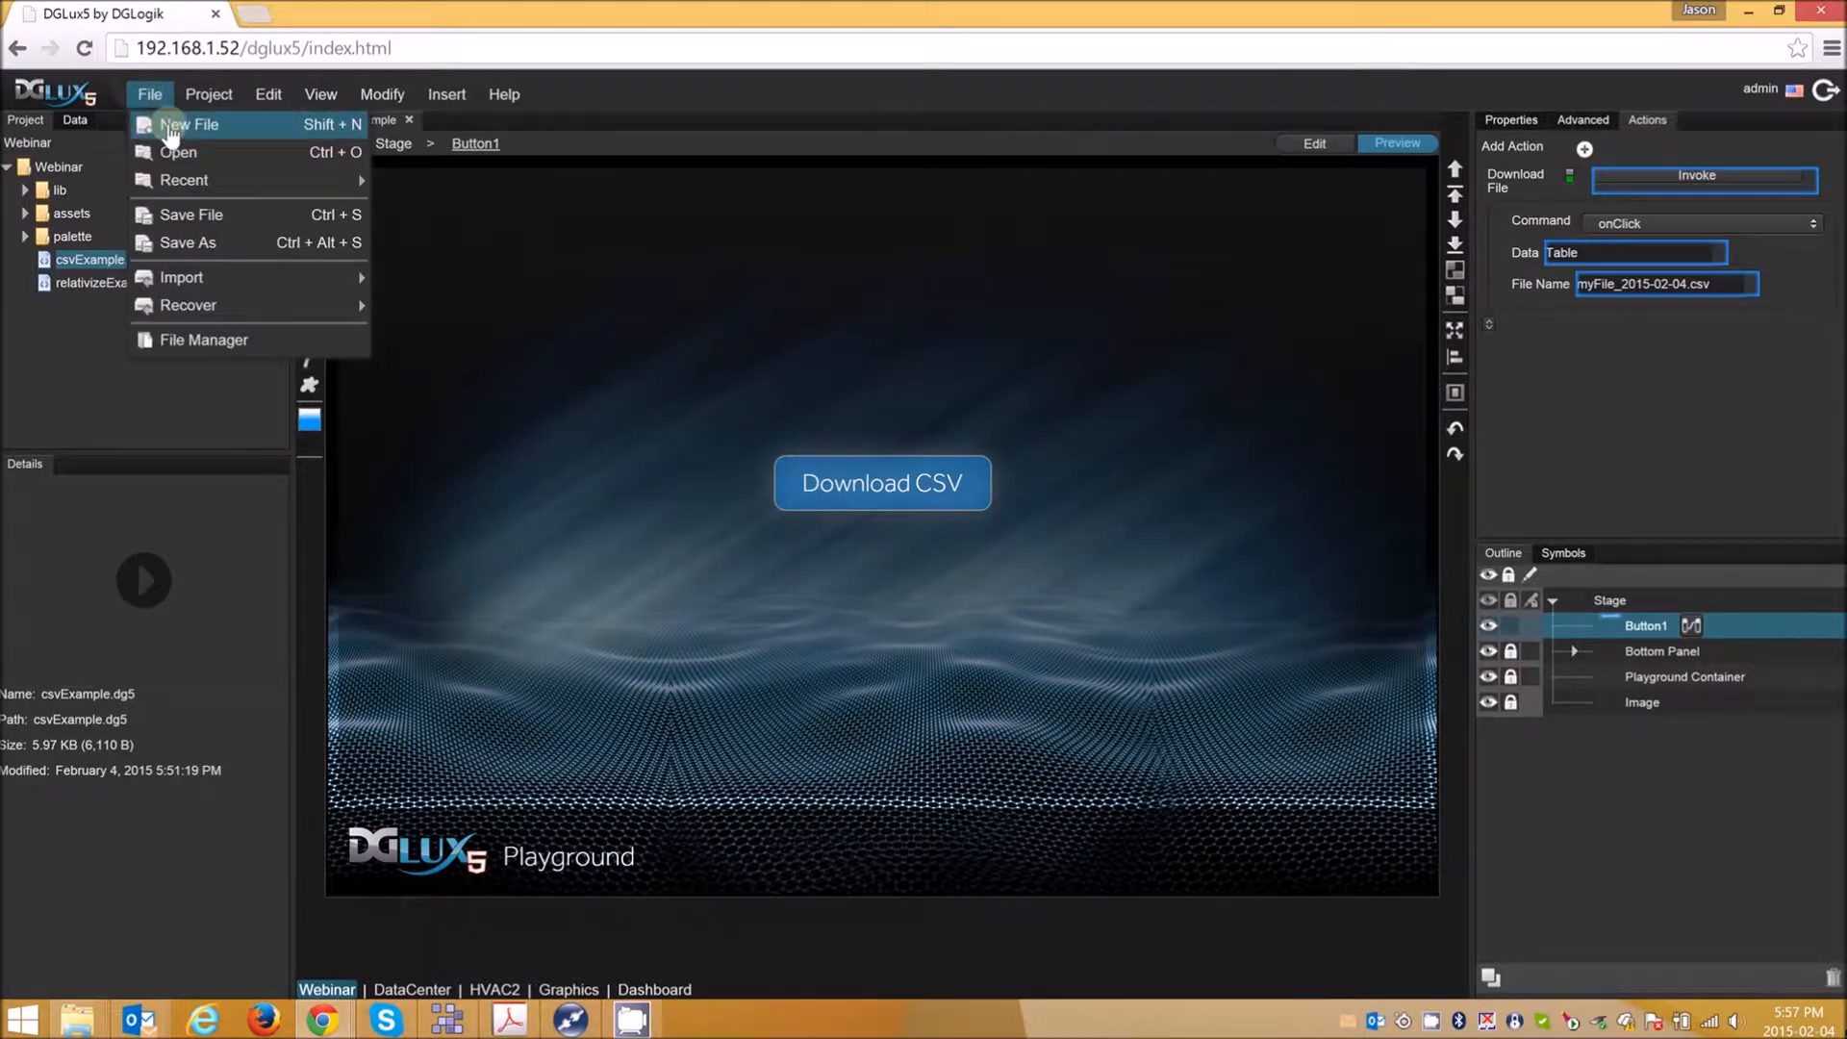
click(171, 126)
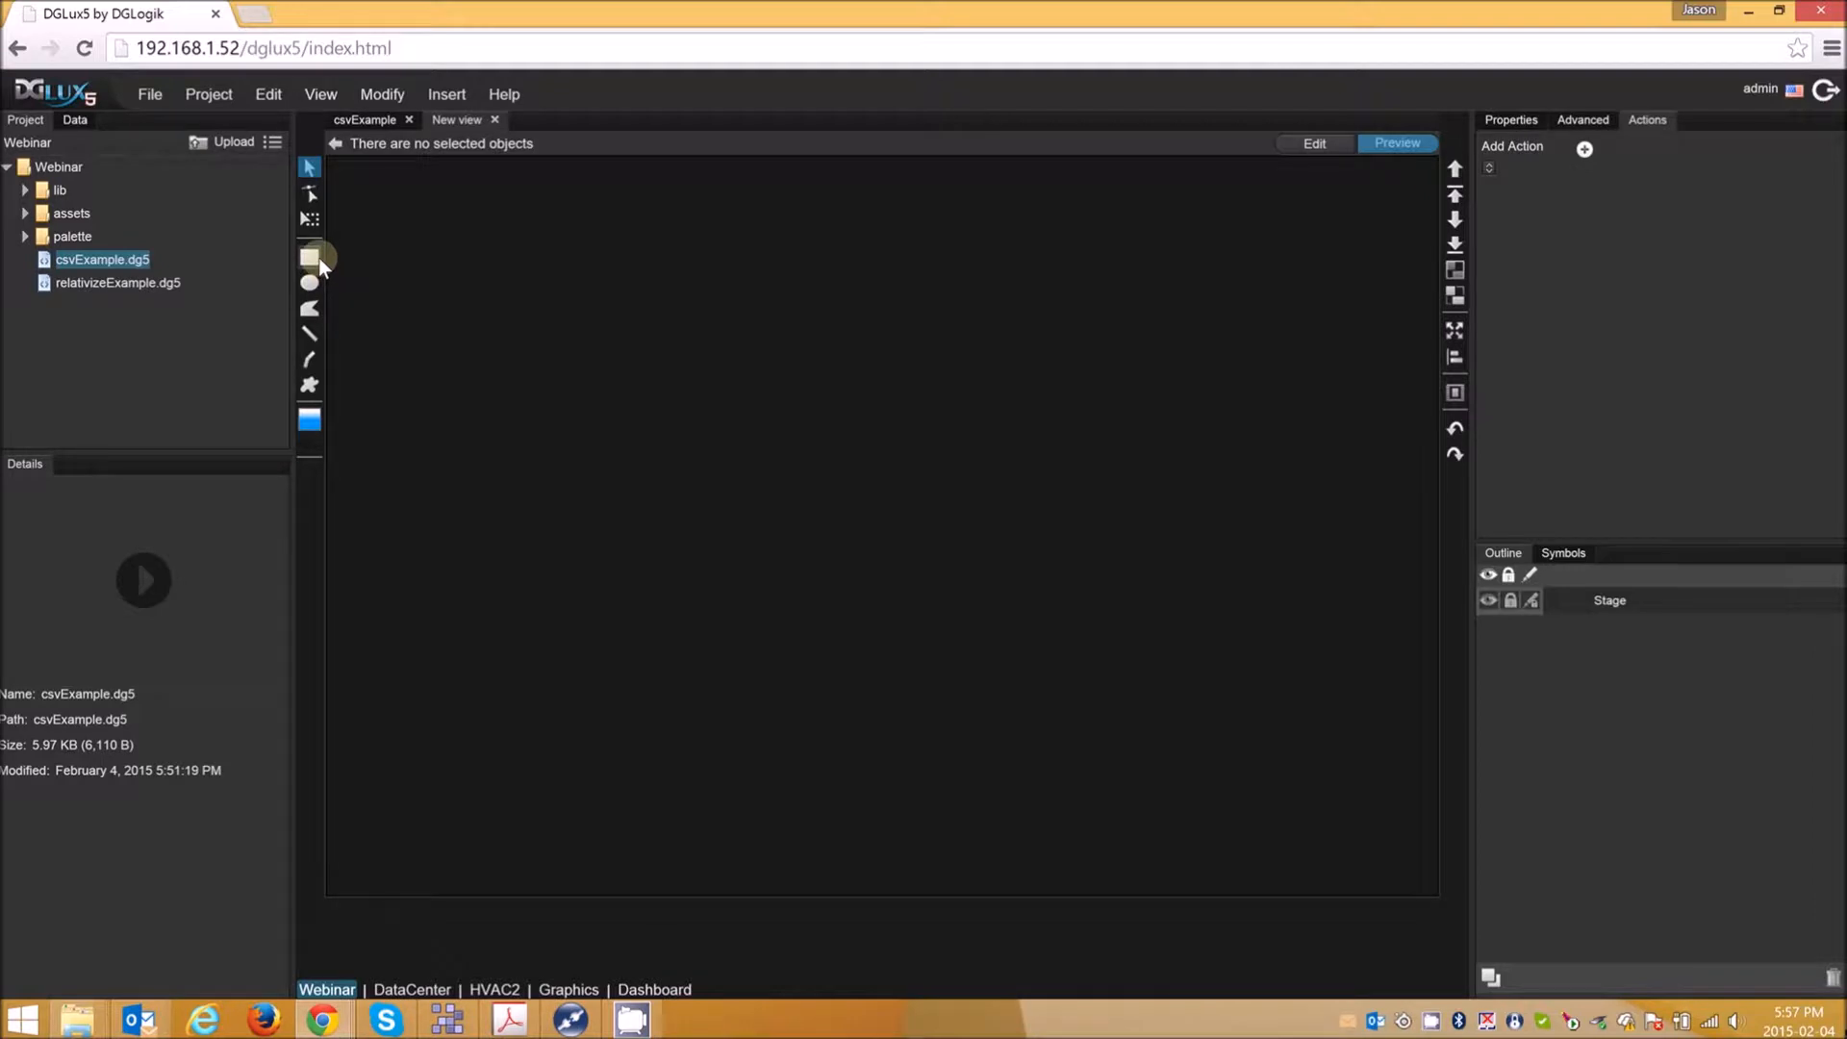
click(1308, 142)
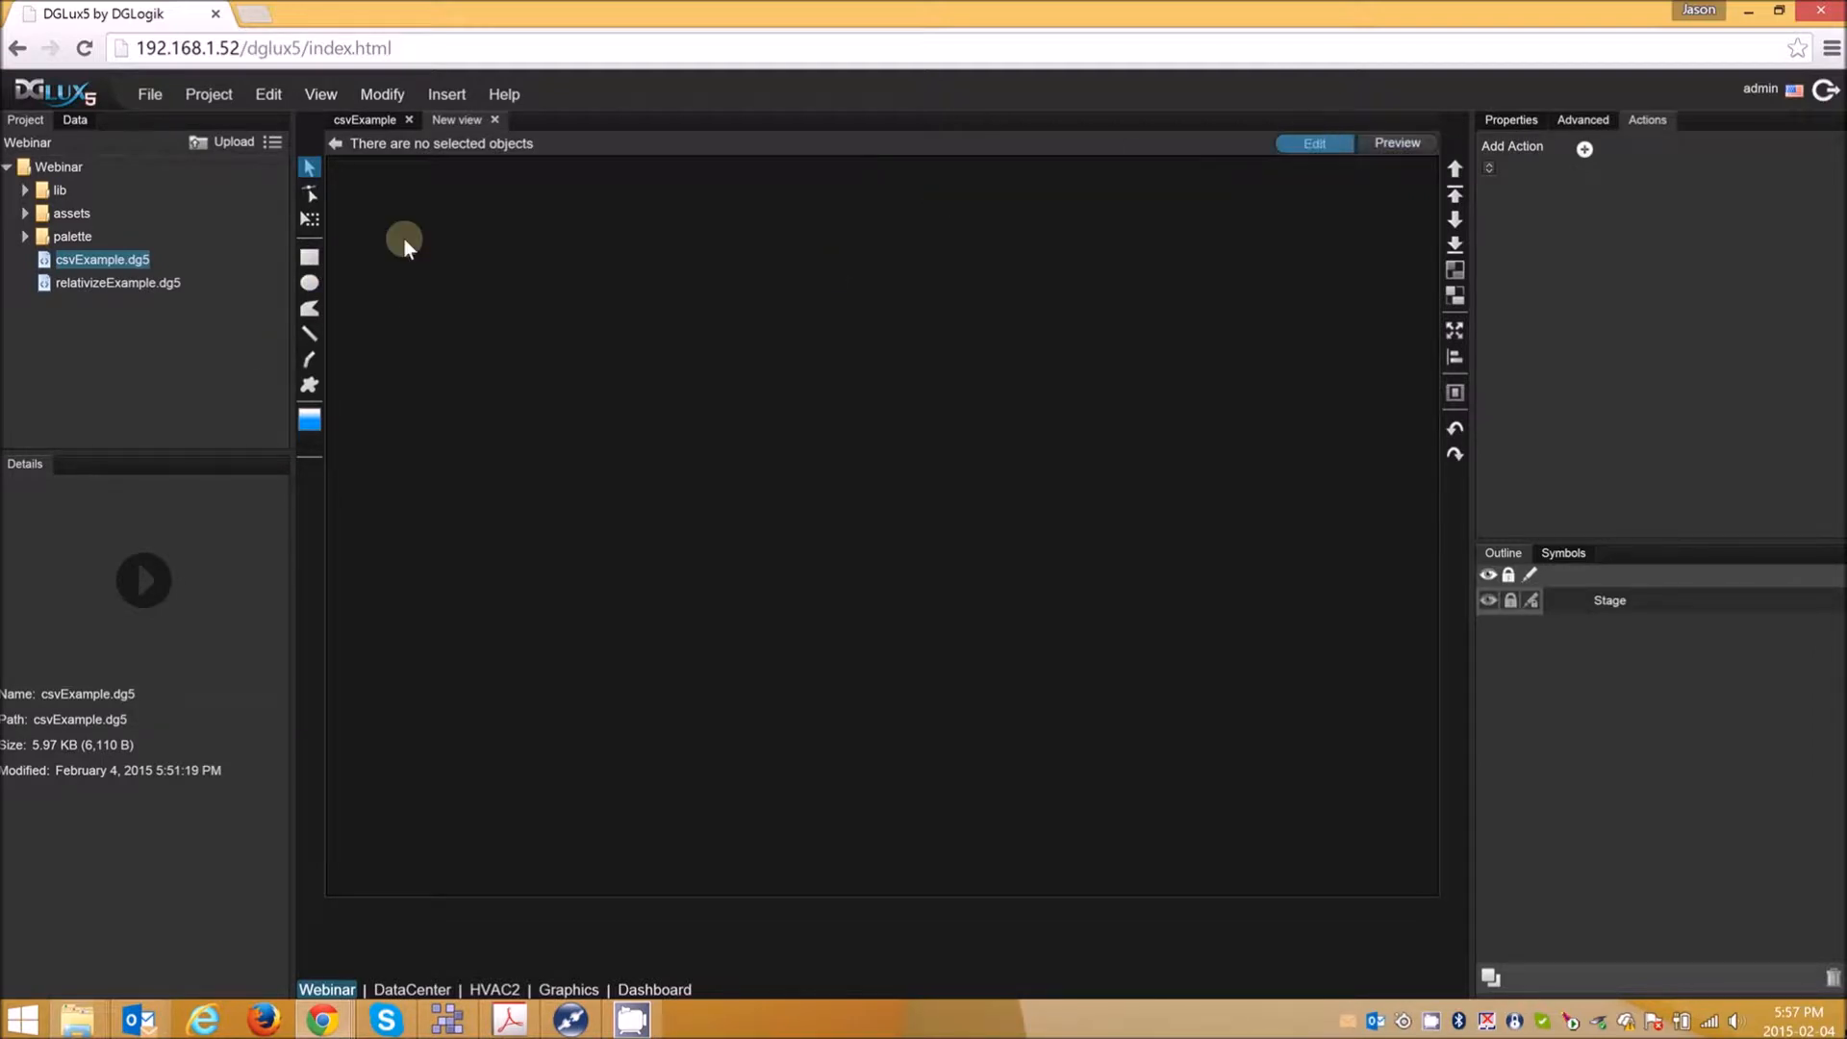
click(310, 258)
drag(752, 429, 943, 452)
- Add a Download File action to the rectangle with its command set to onClick
click(1508, 120)
click(1647, 116)
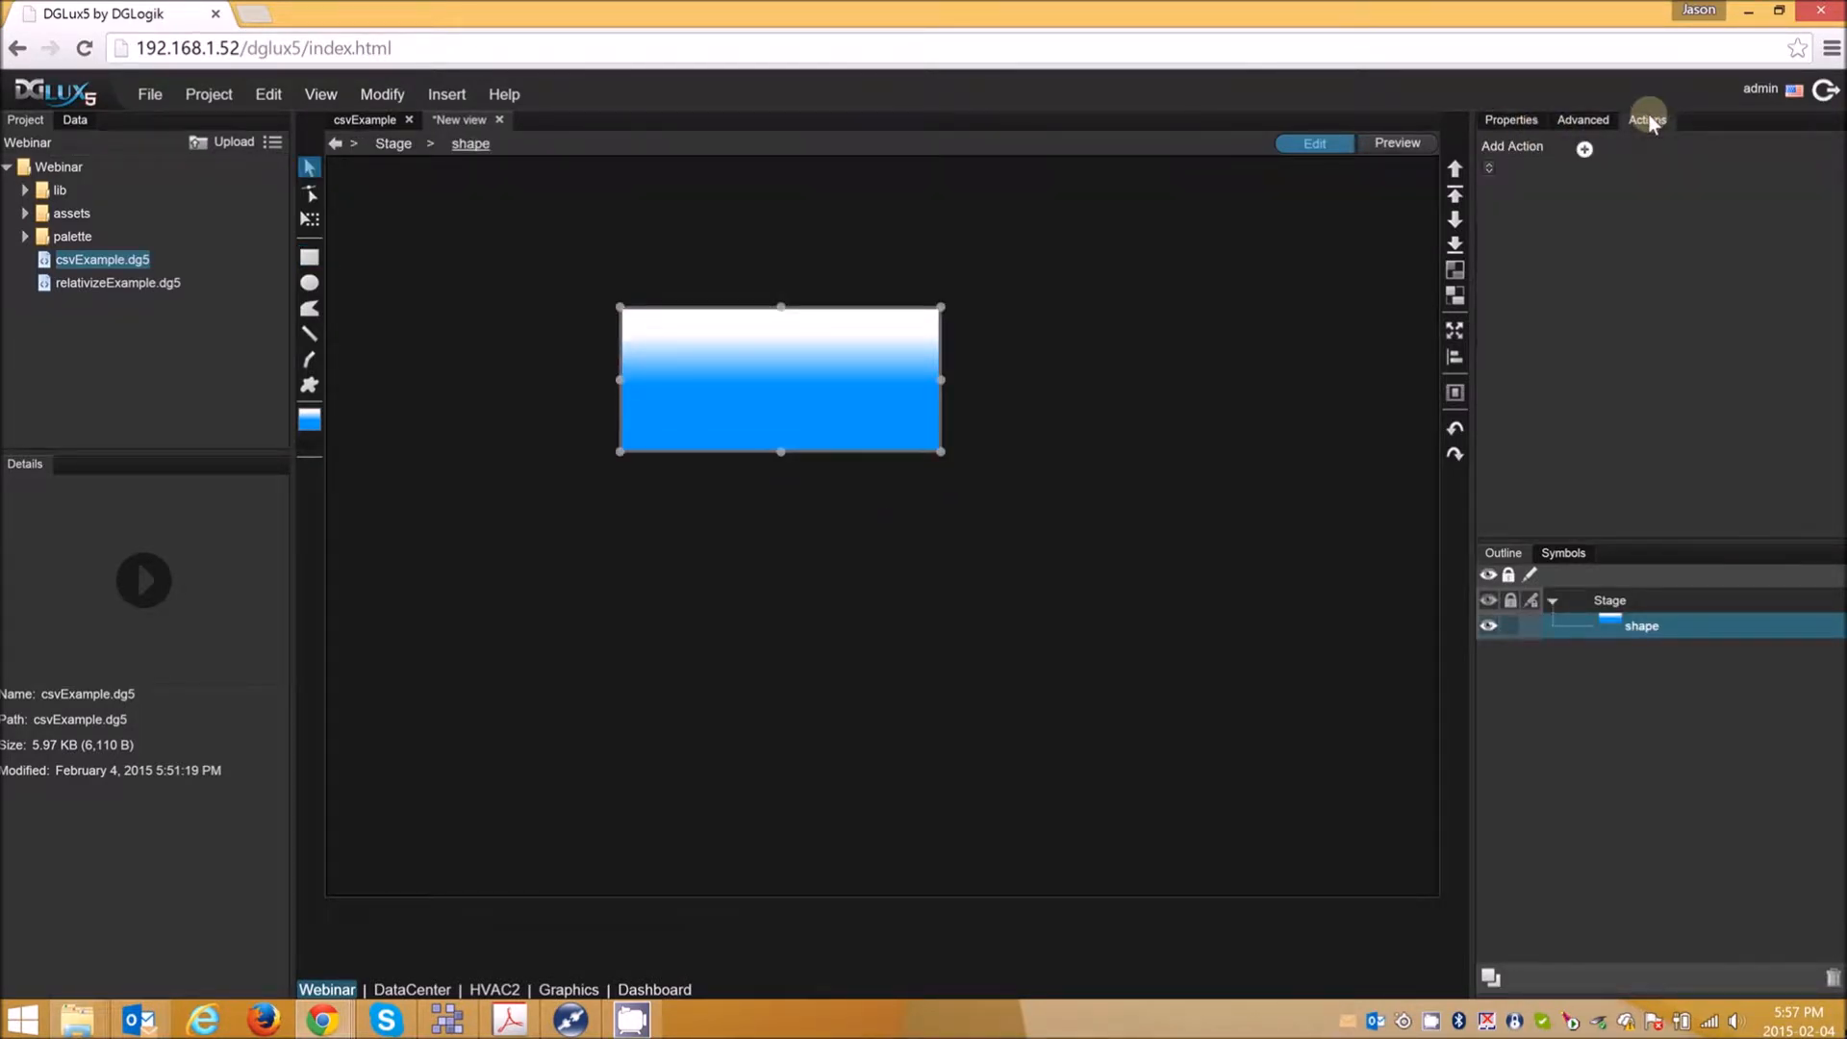
click(1583, 150)
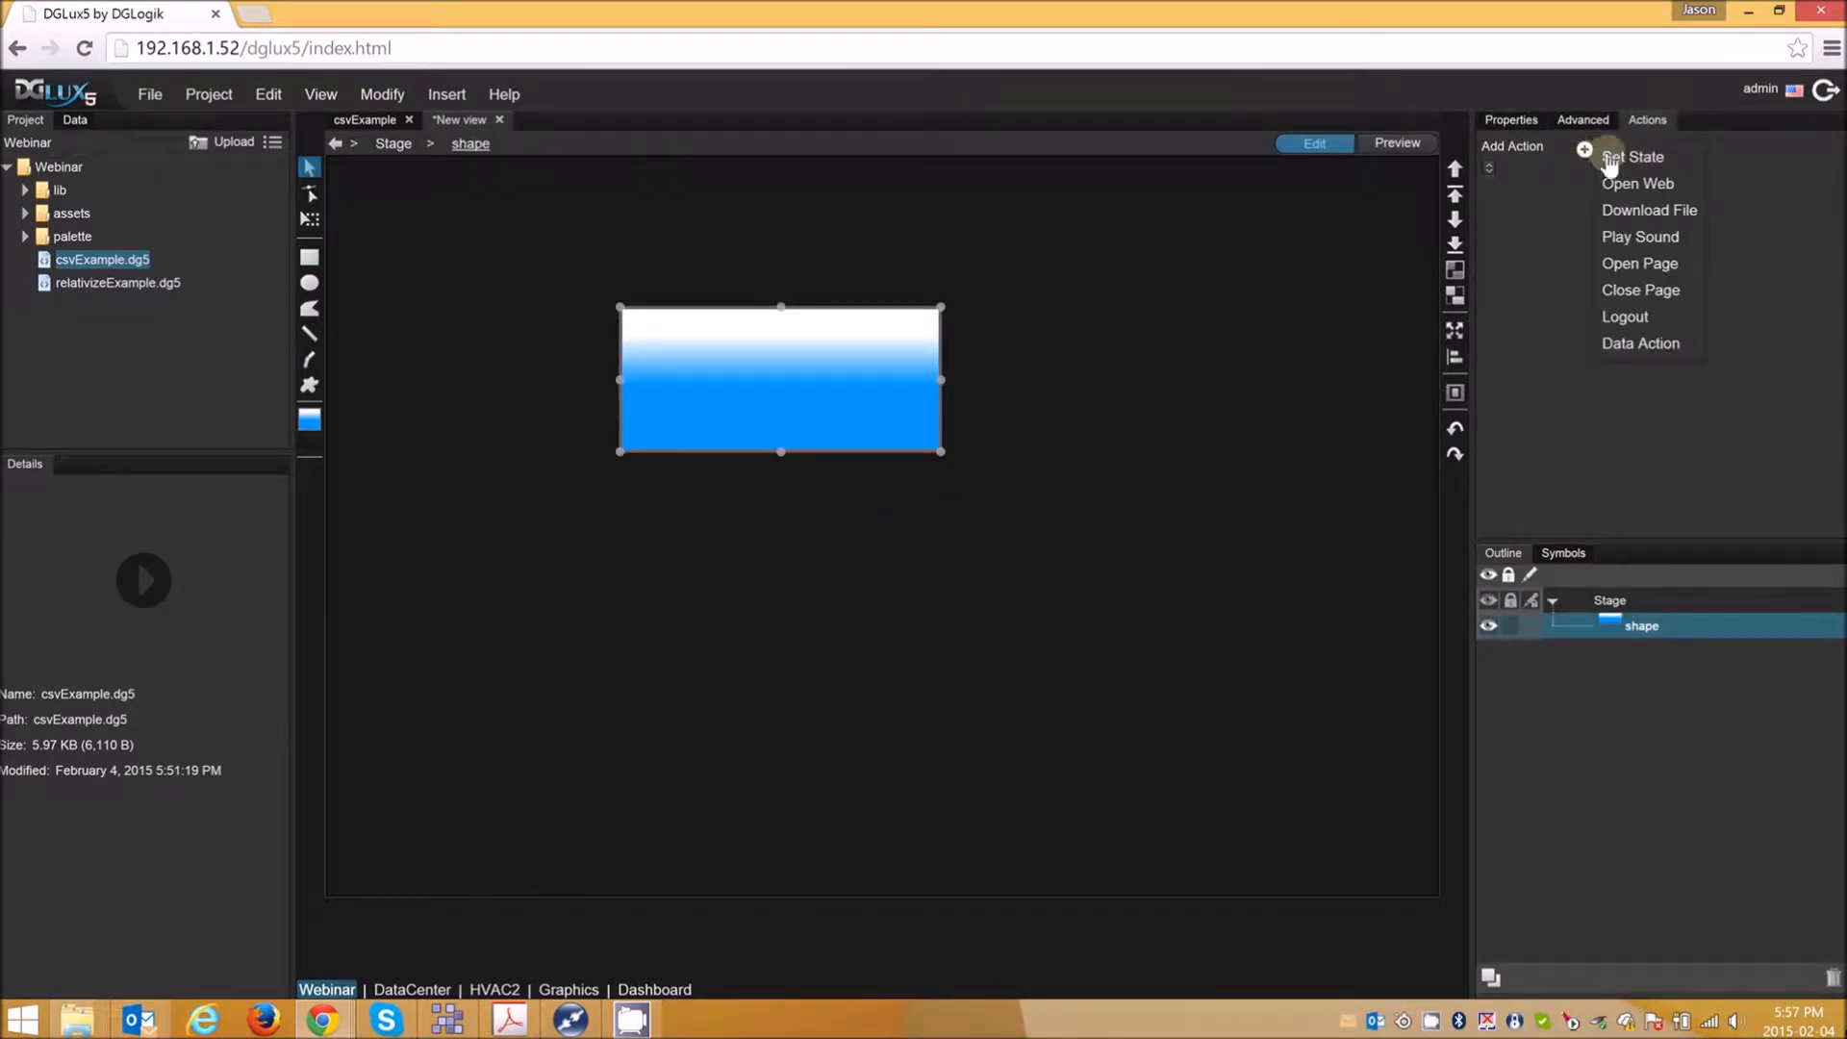
click(1636, 213)
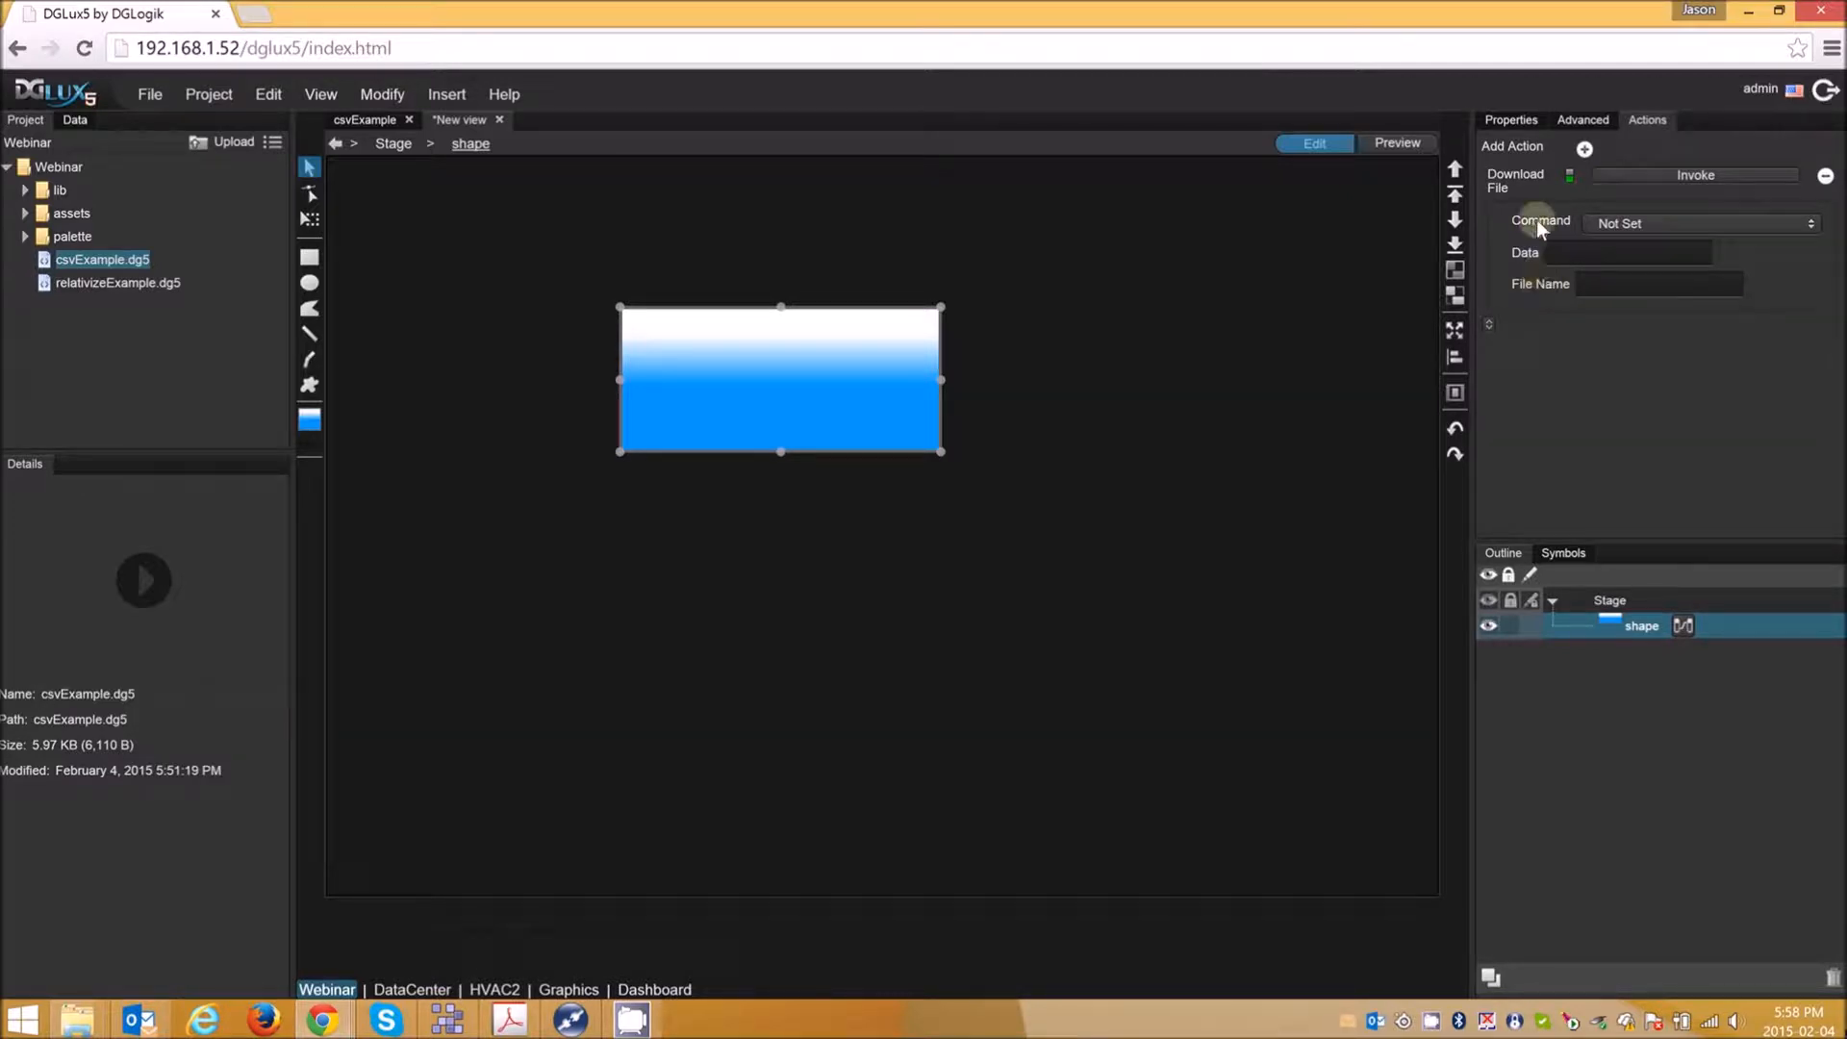
click(1641, 222)
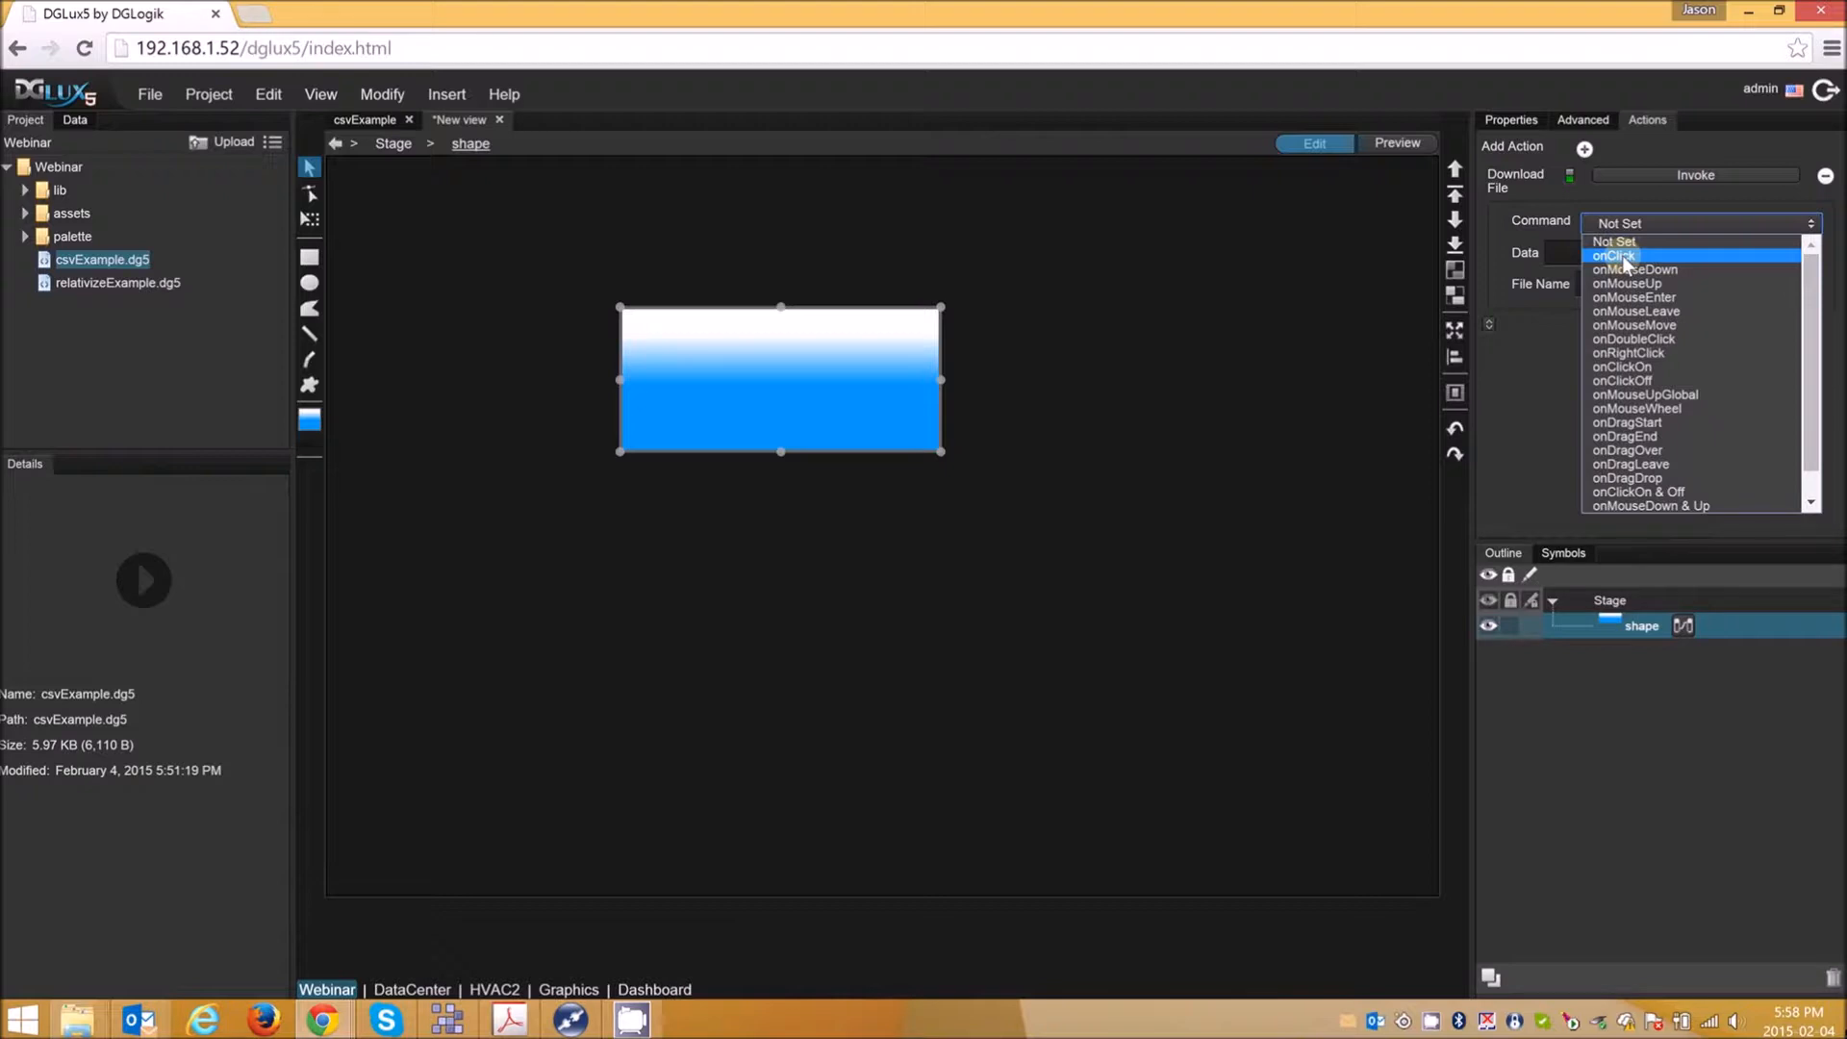
click(1621, 256)
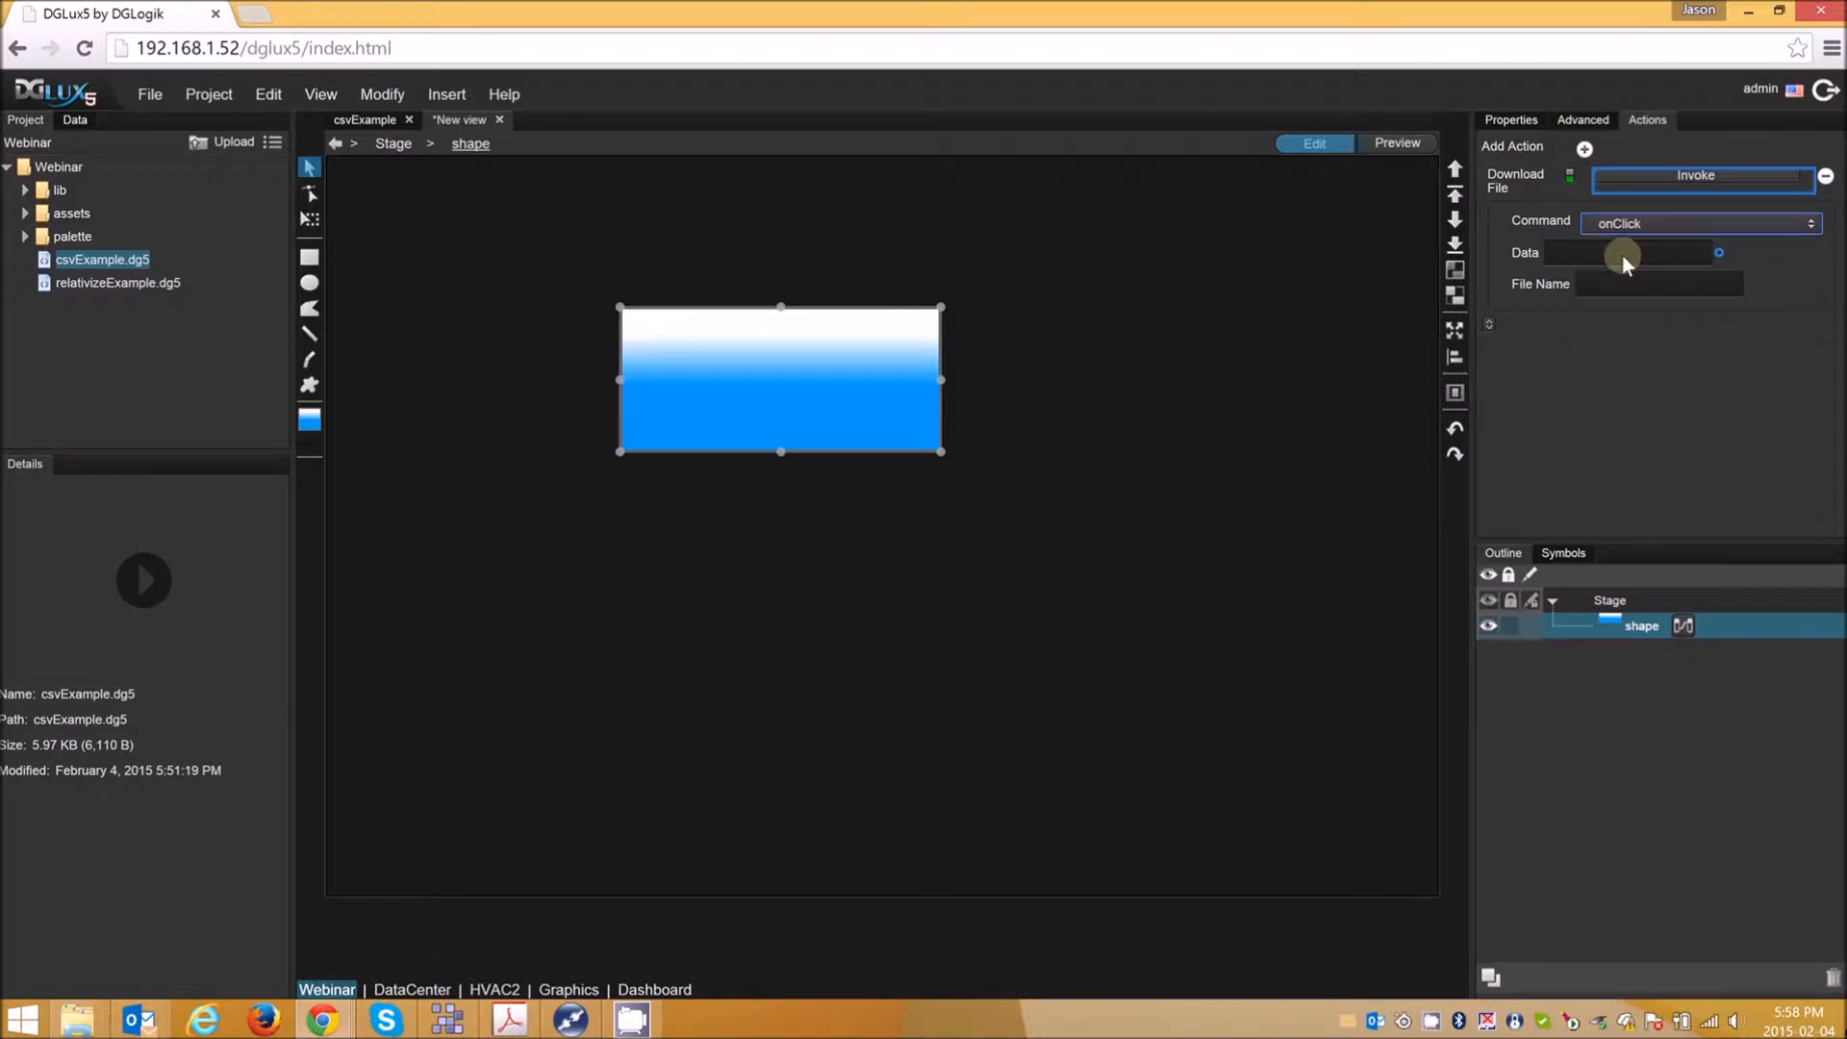
click(1580, 255)
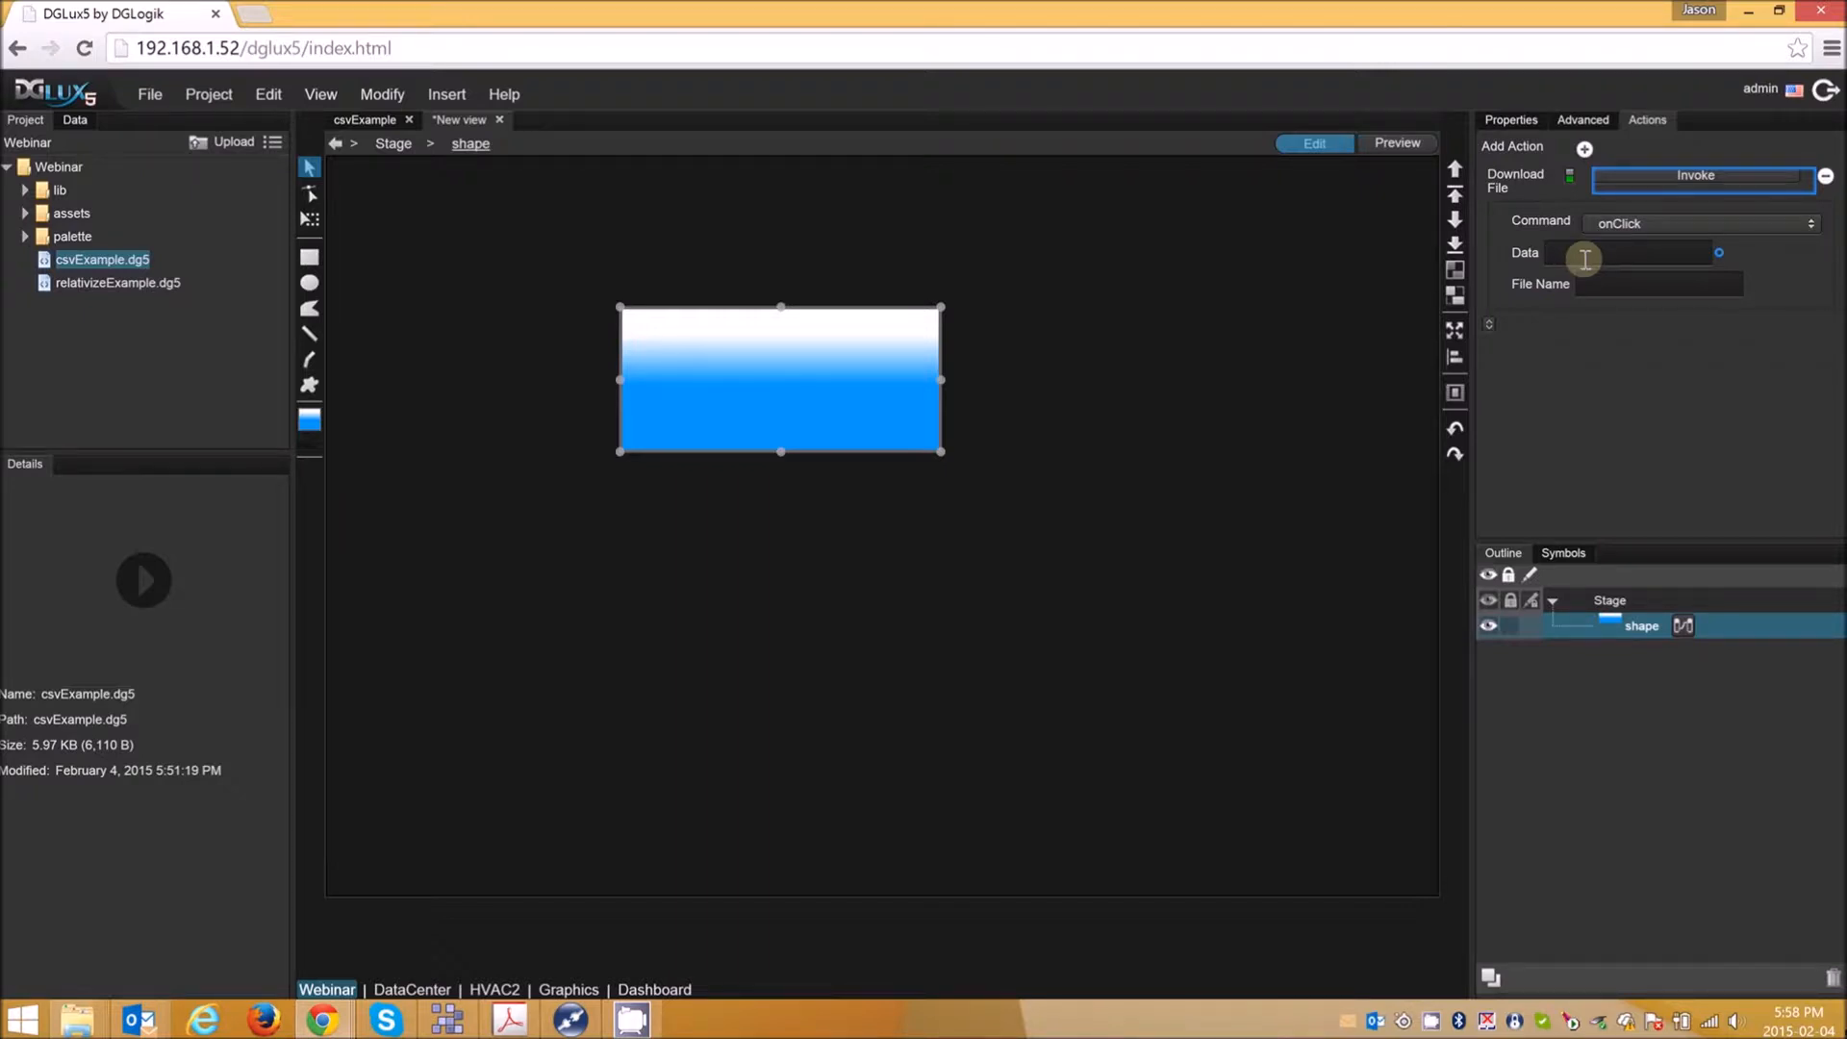
click(1618, 280)
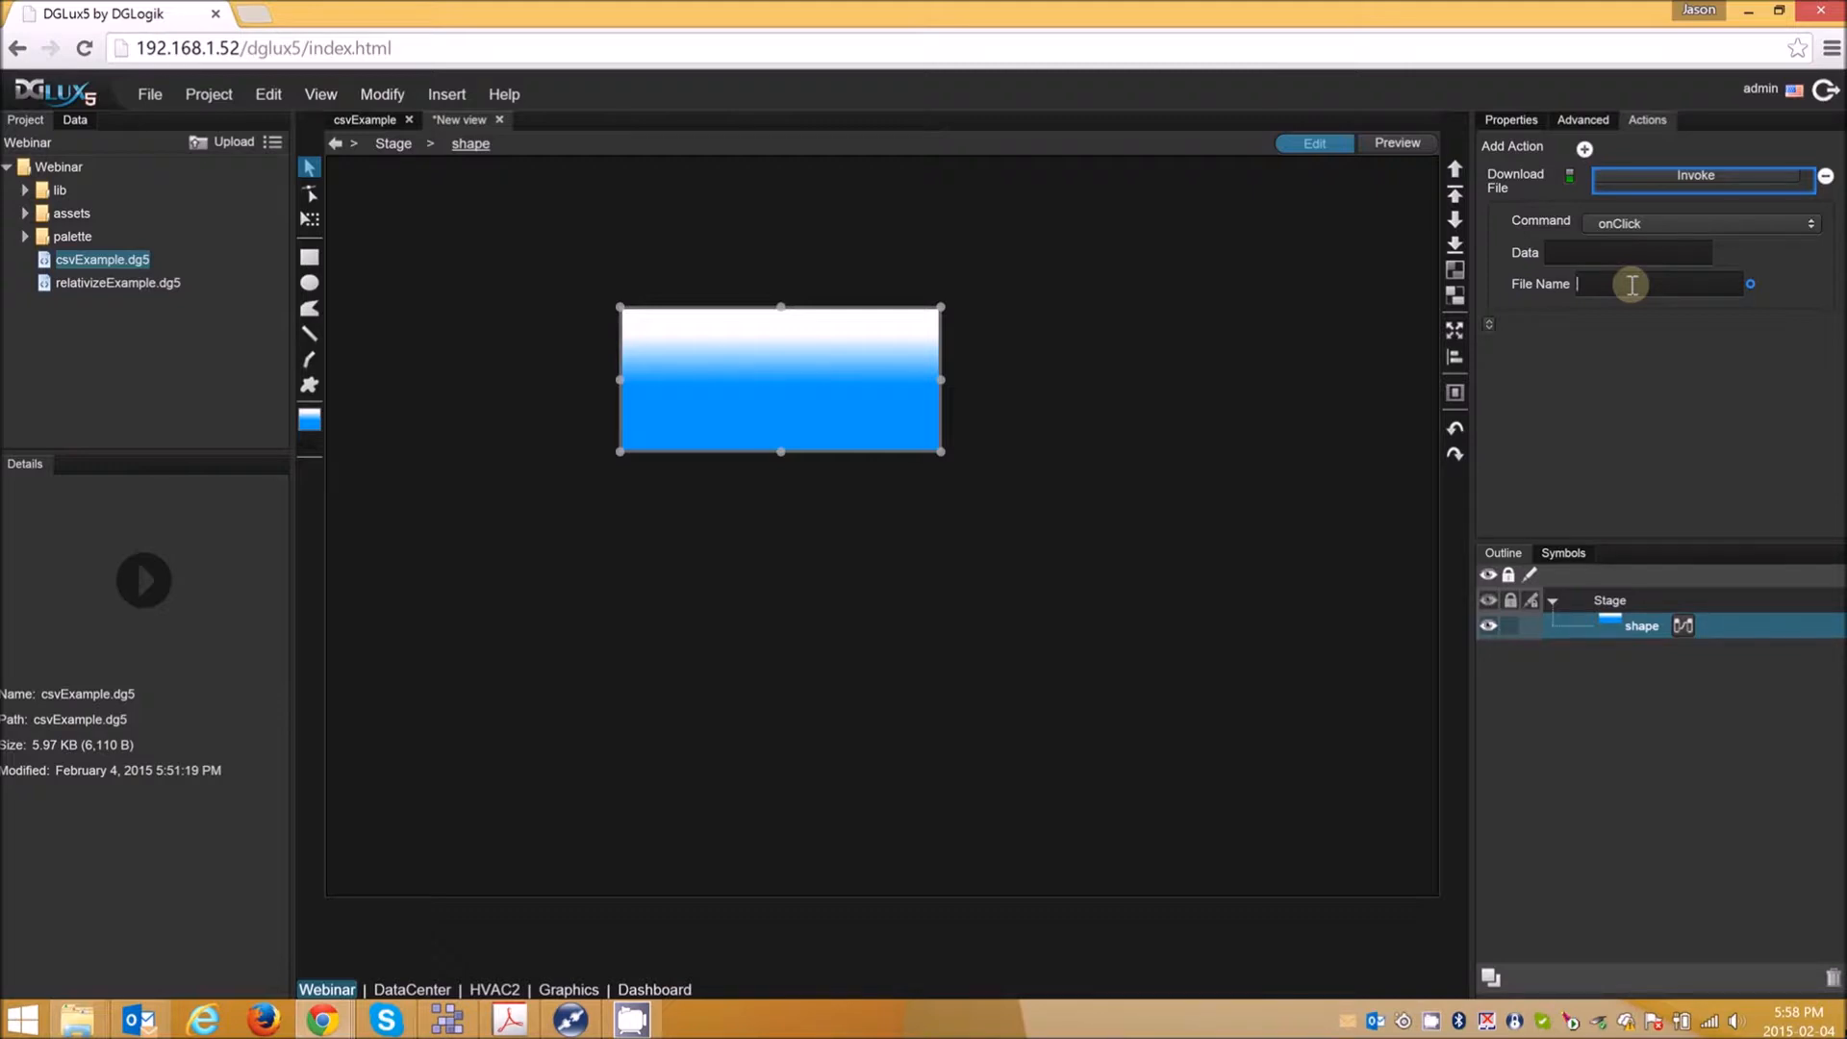
- Review the available action types and close the new view without saving it
click(1584, 149)
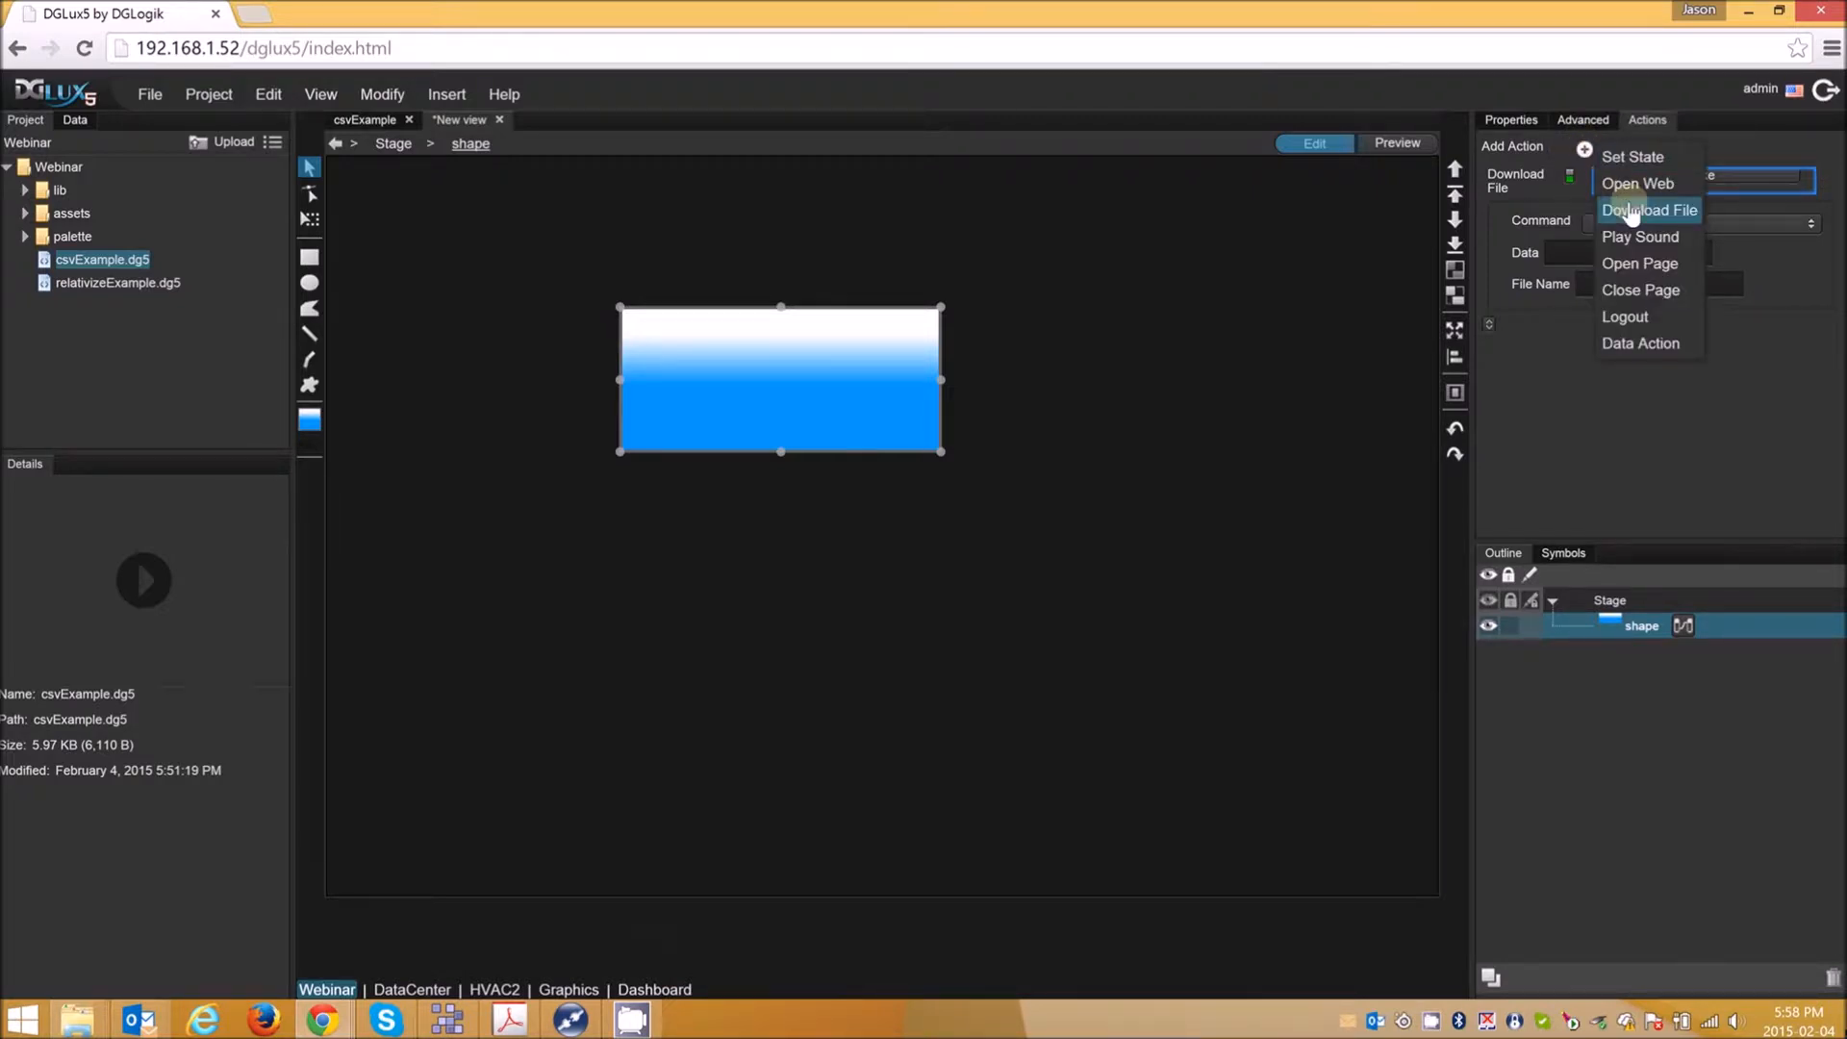
click(825, 215)
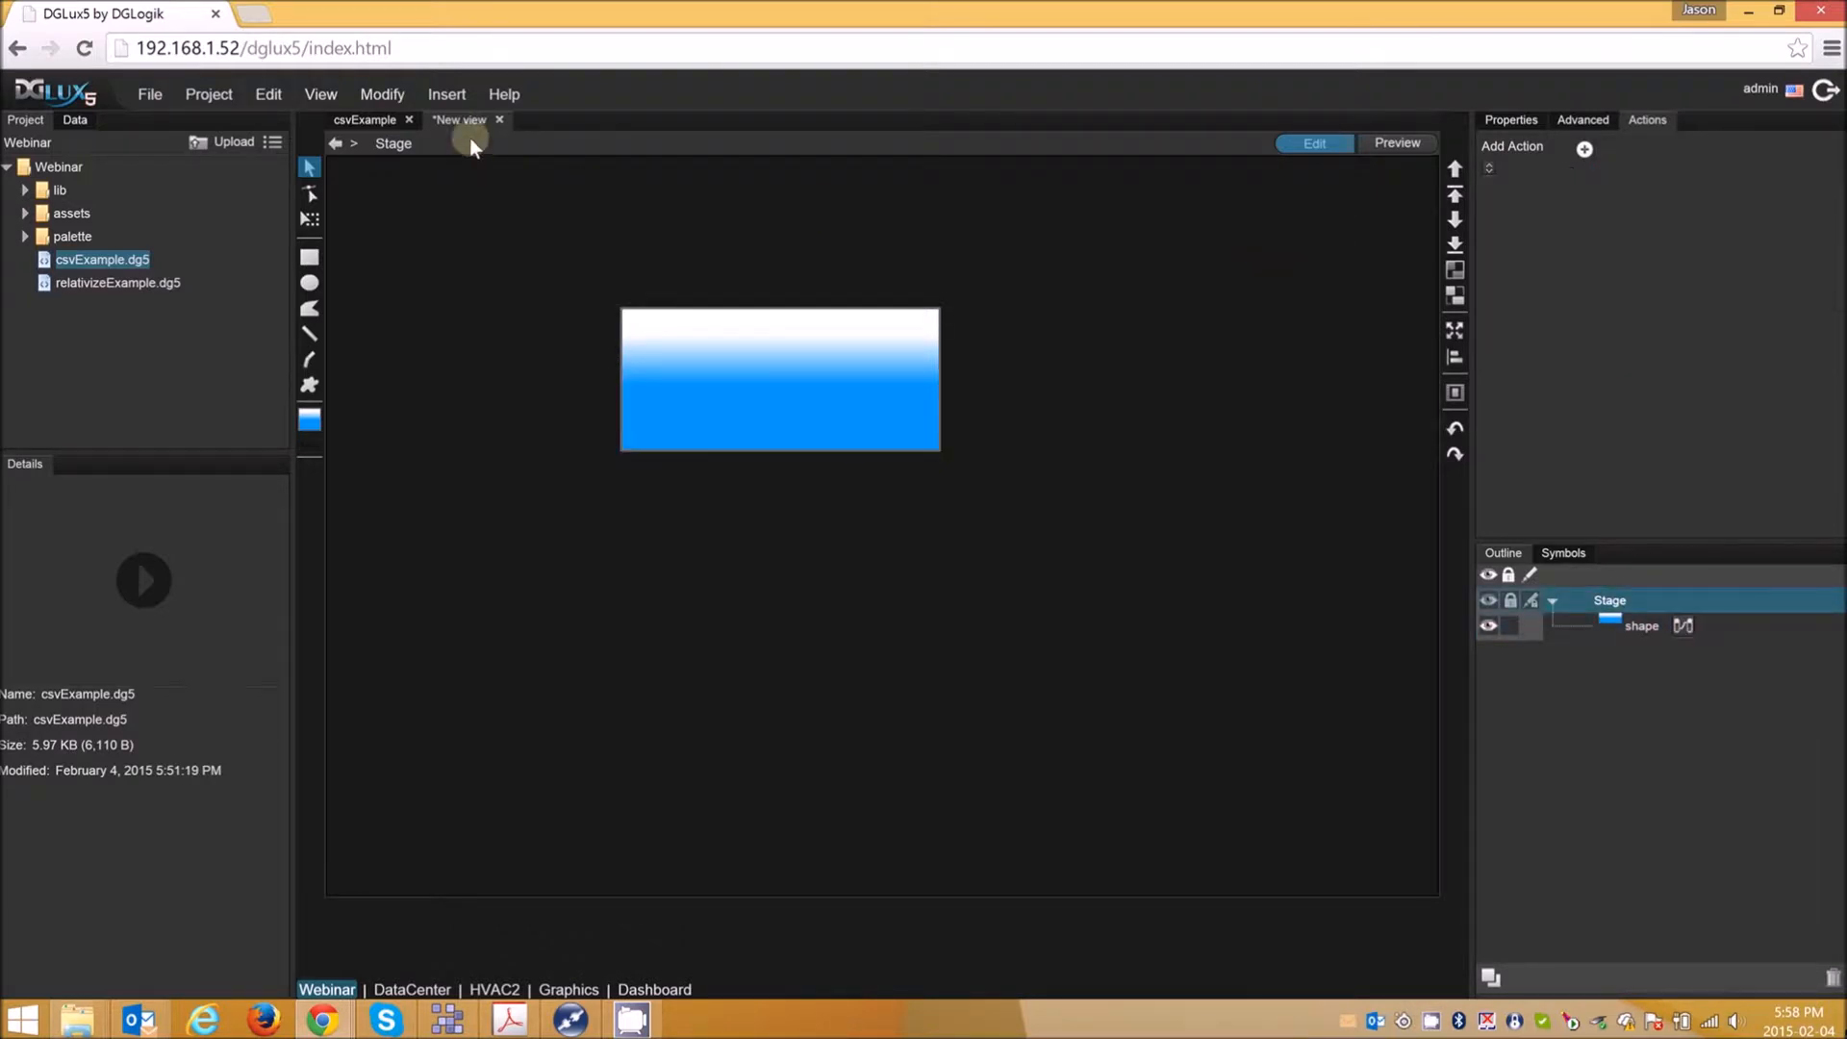
click(499, 119)
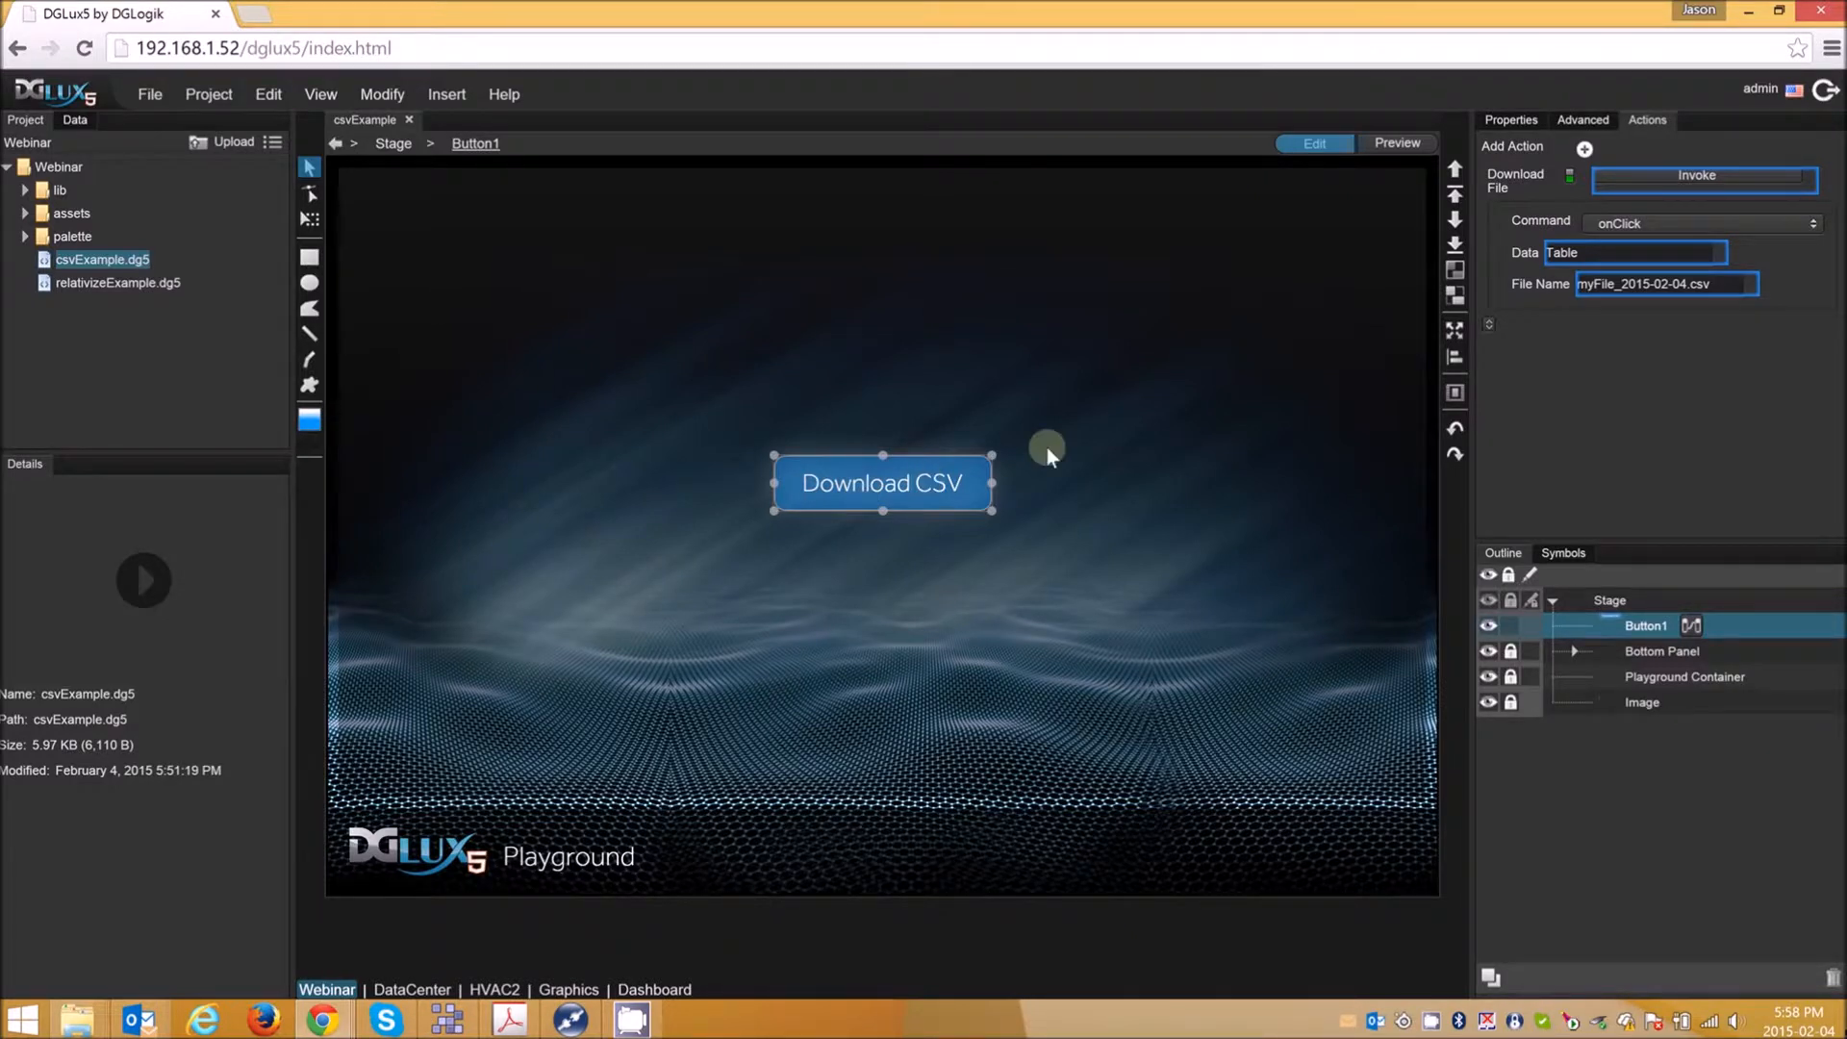
- Preview the csvExample page, run its Download CSV button and open the downloaded file in Excel
click(1396, 142)
click(914, 490)
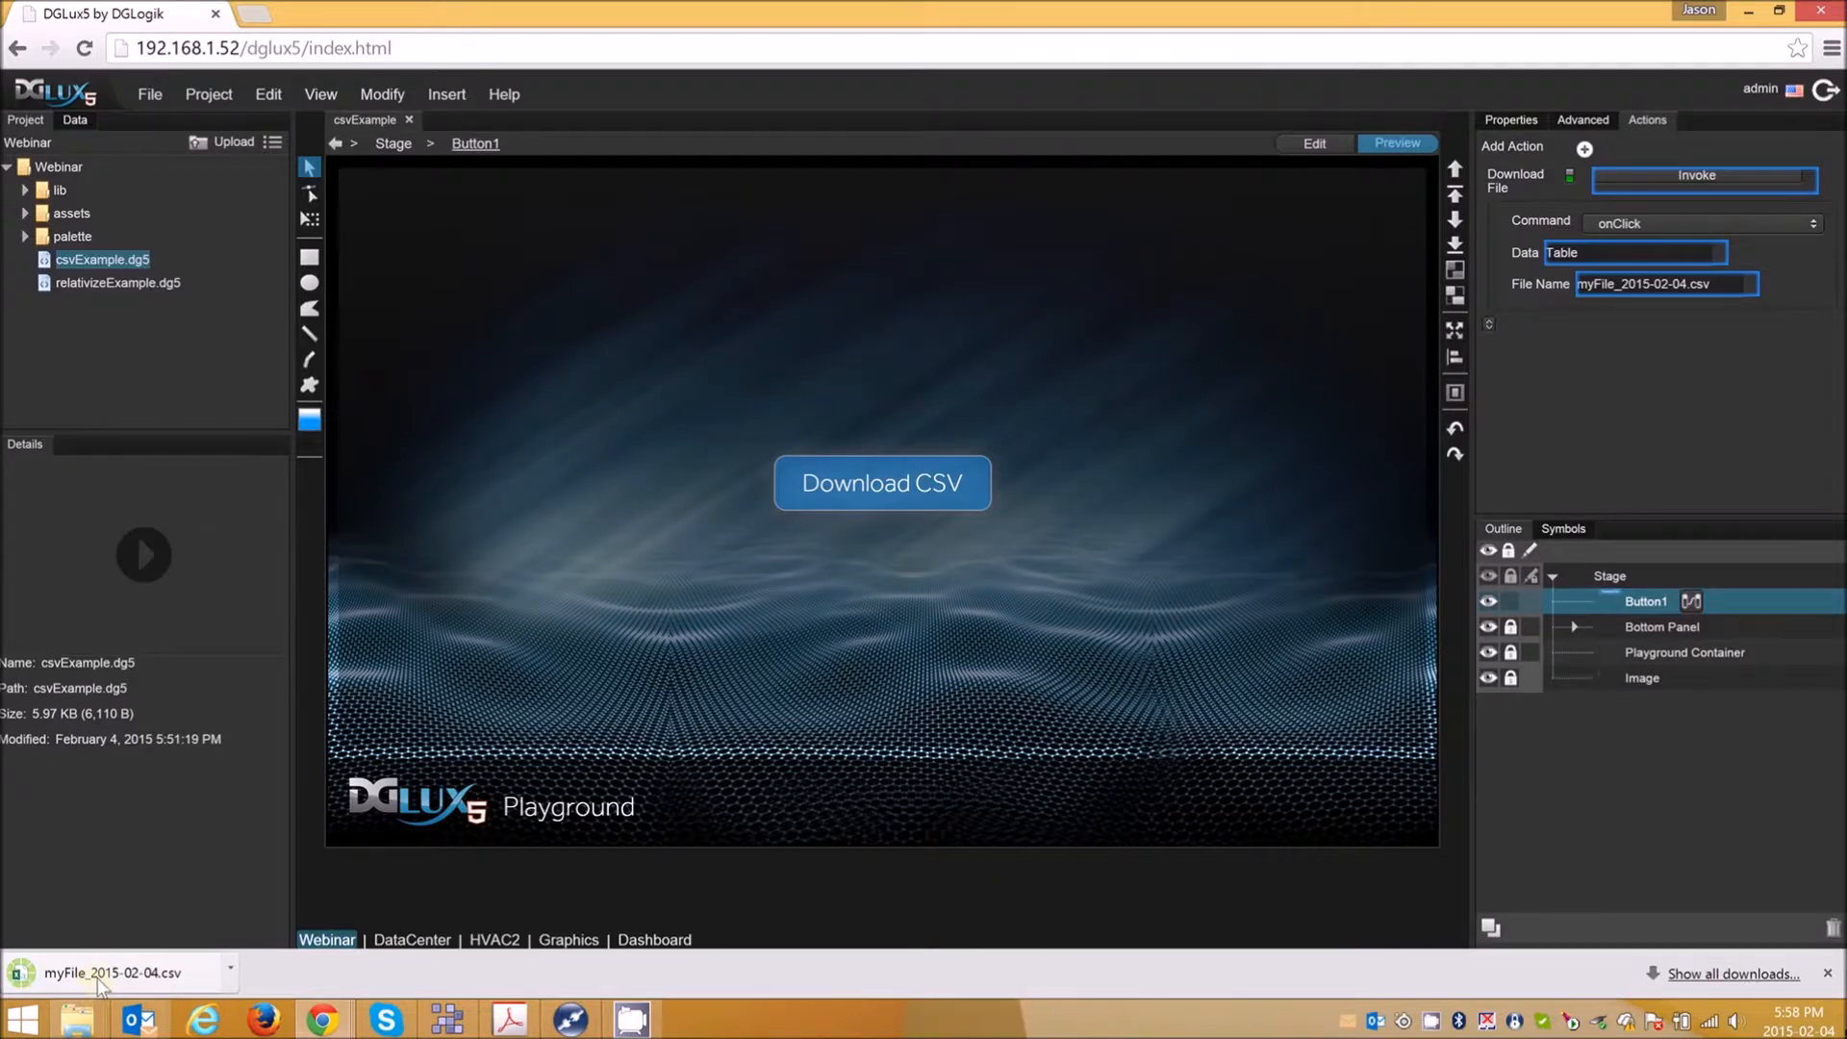
click(101, 977)
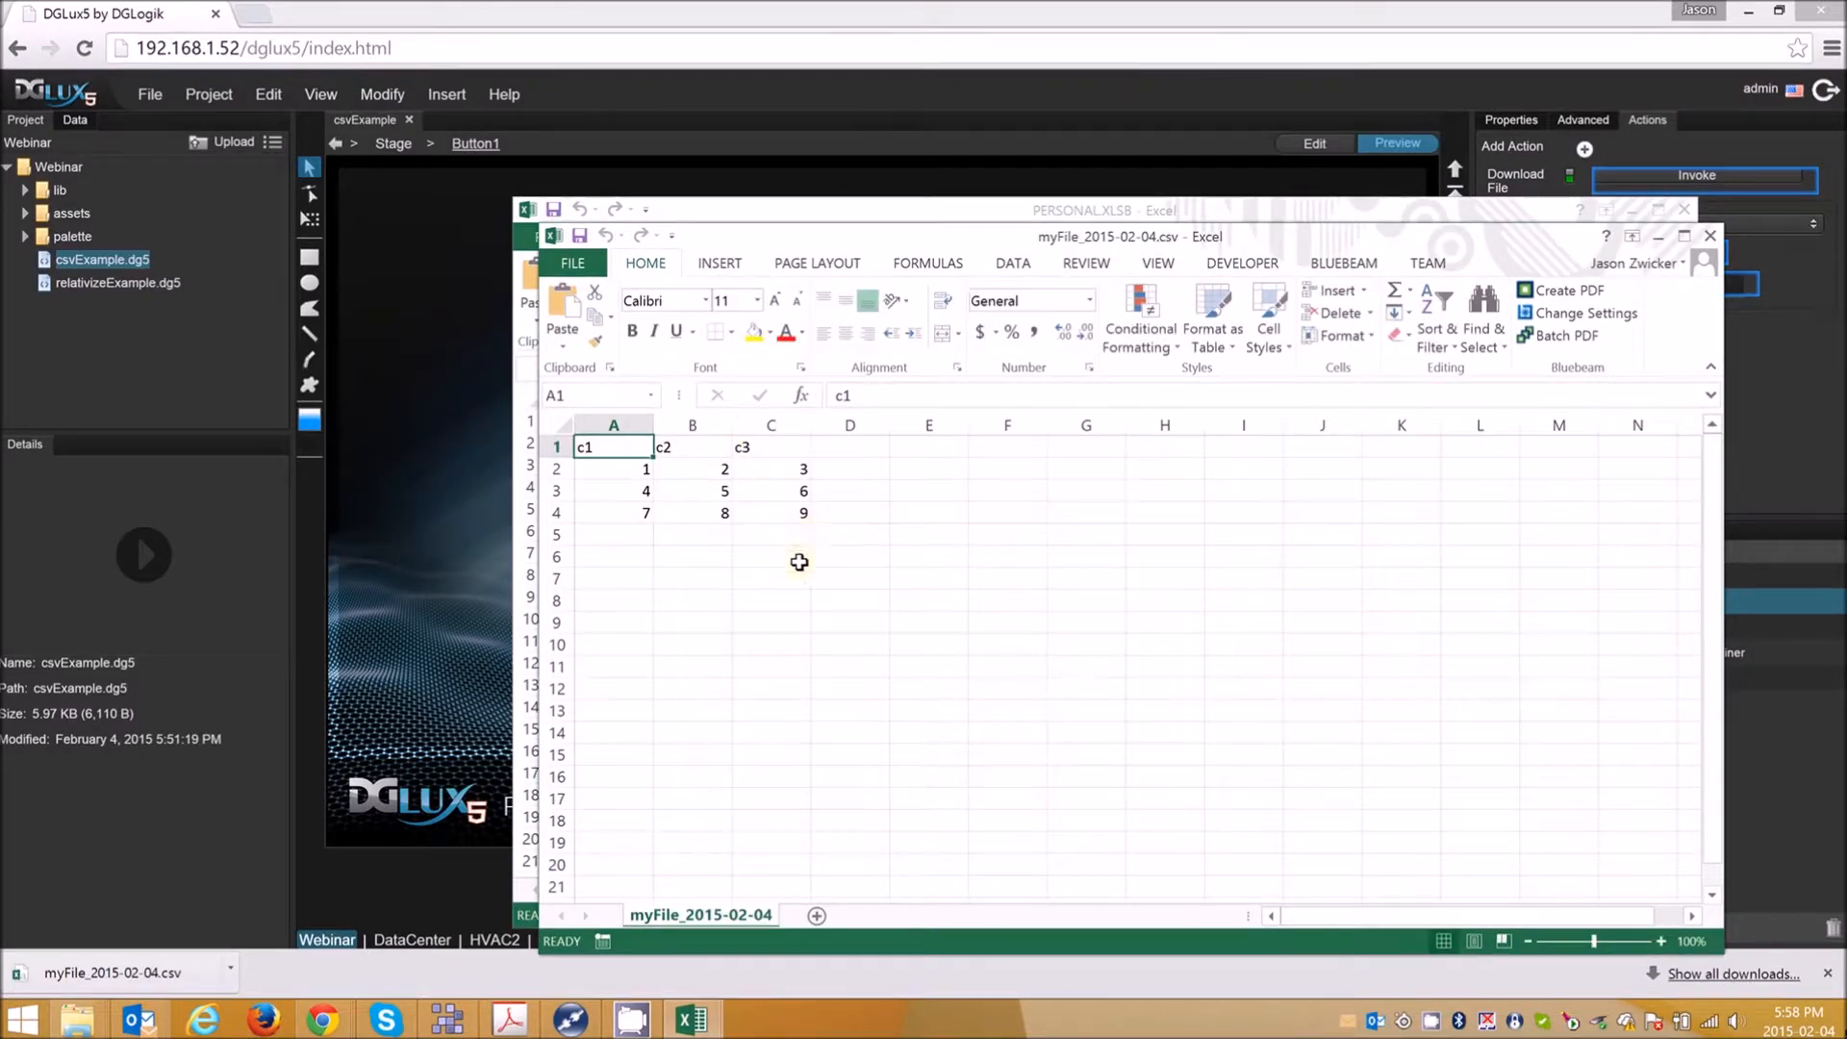
- Examine the data cells of the downloaded CSV and close the workbook
drag(796, 512, 568, 449)
click(850, 491)
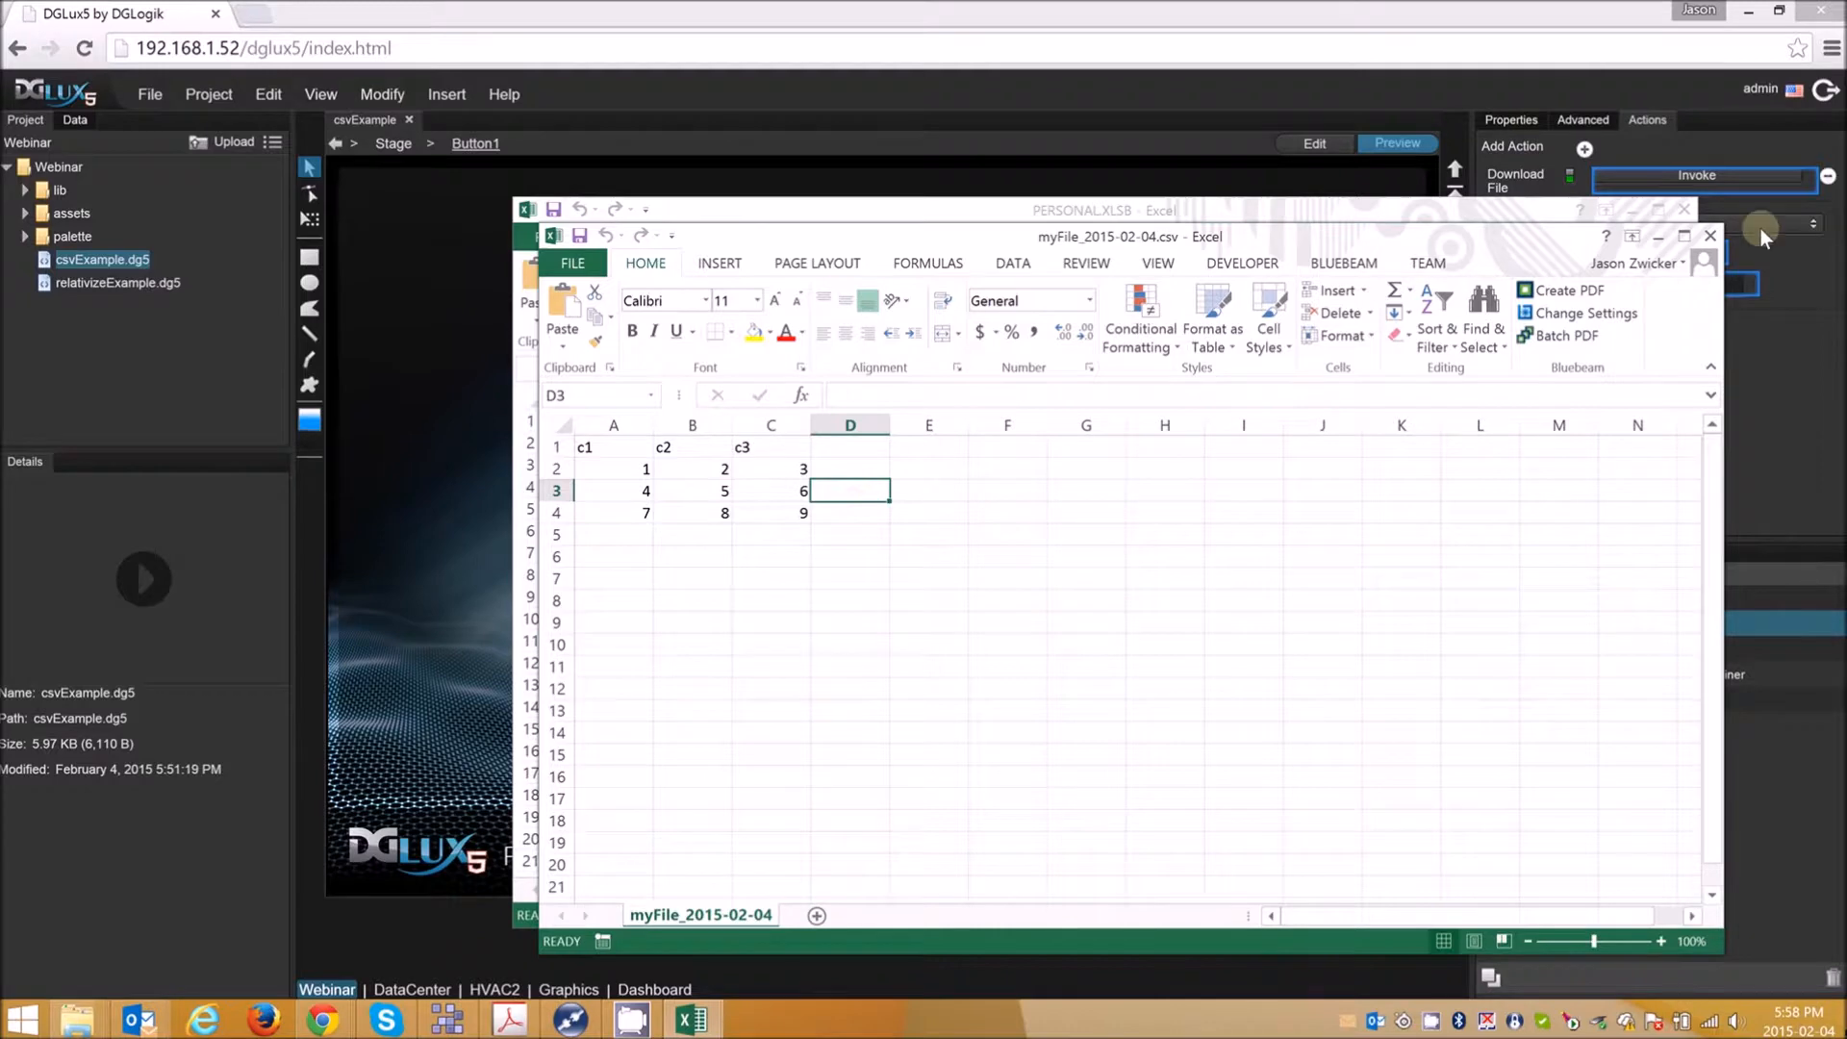
click(1710, 236)
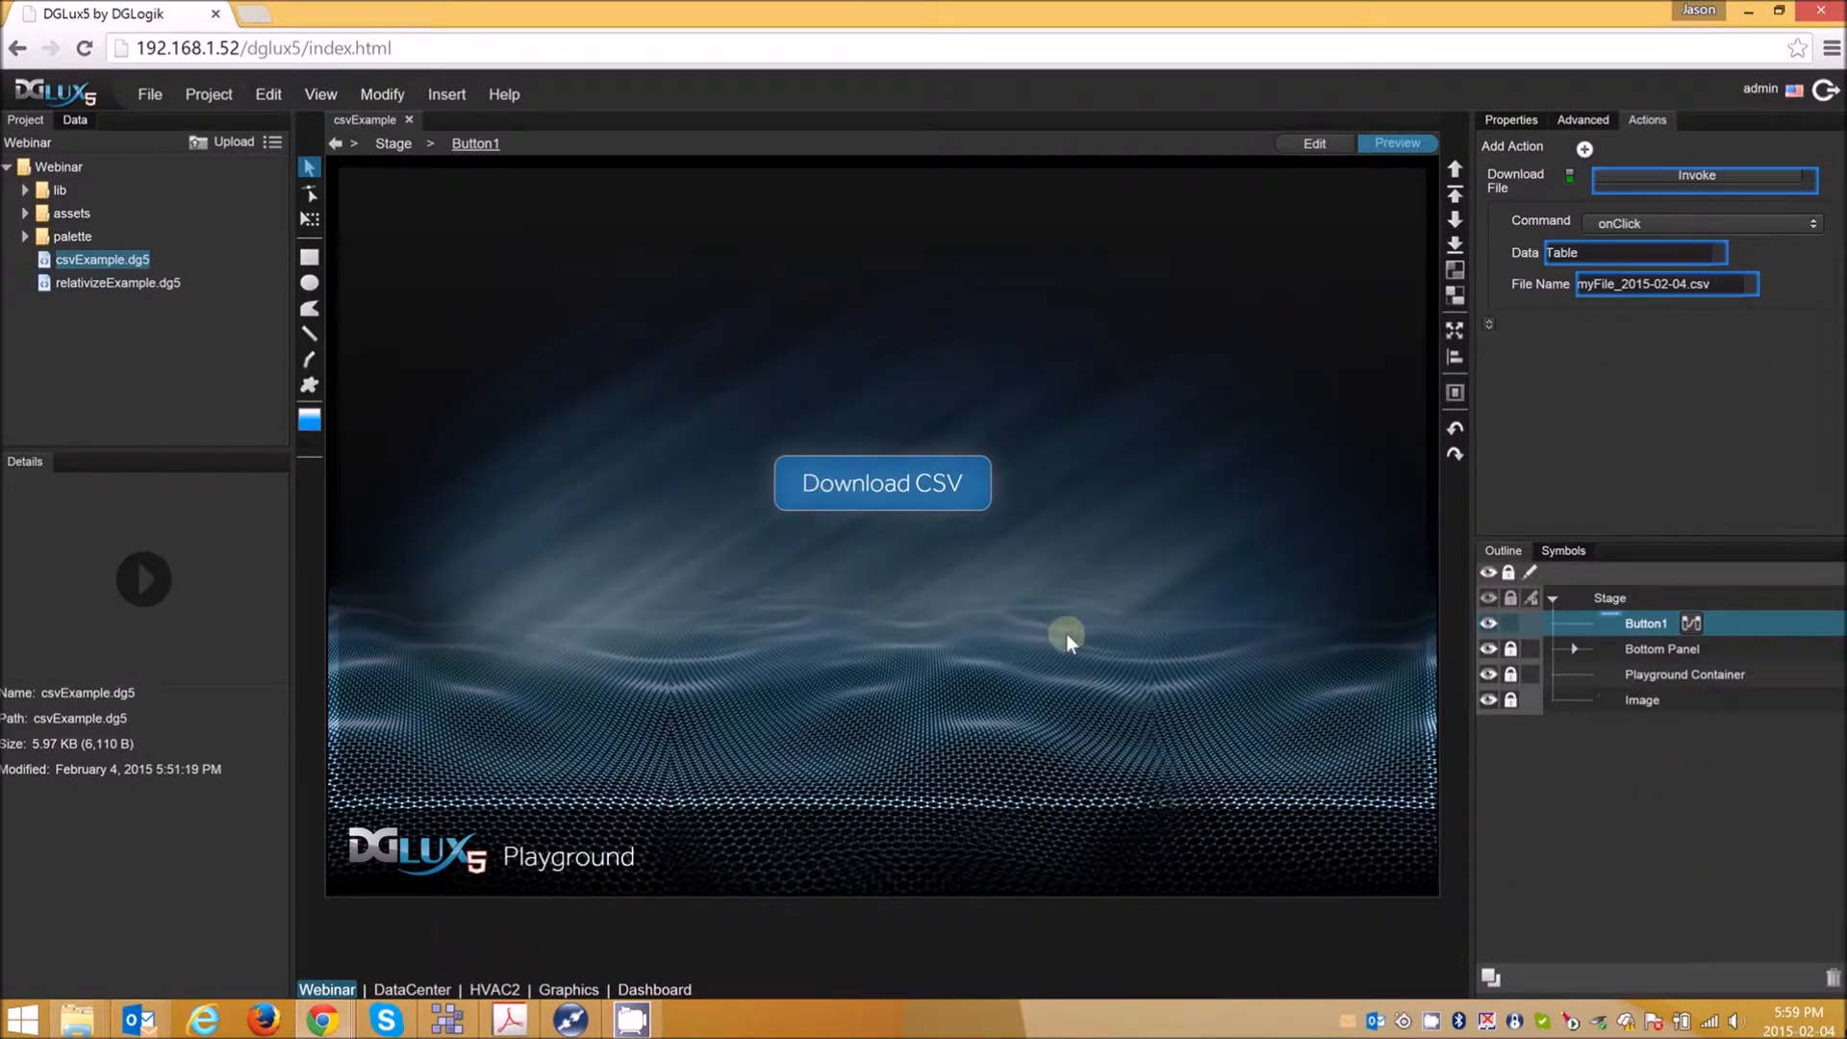
- Open Button1's dataflow and inspect the csvParser block's input text and output table
click(1691, 624)
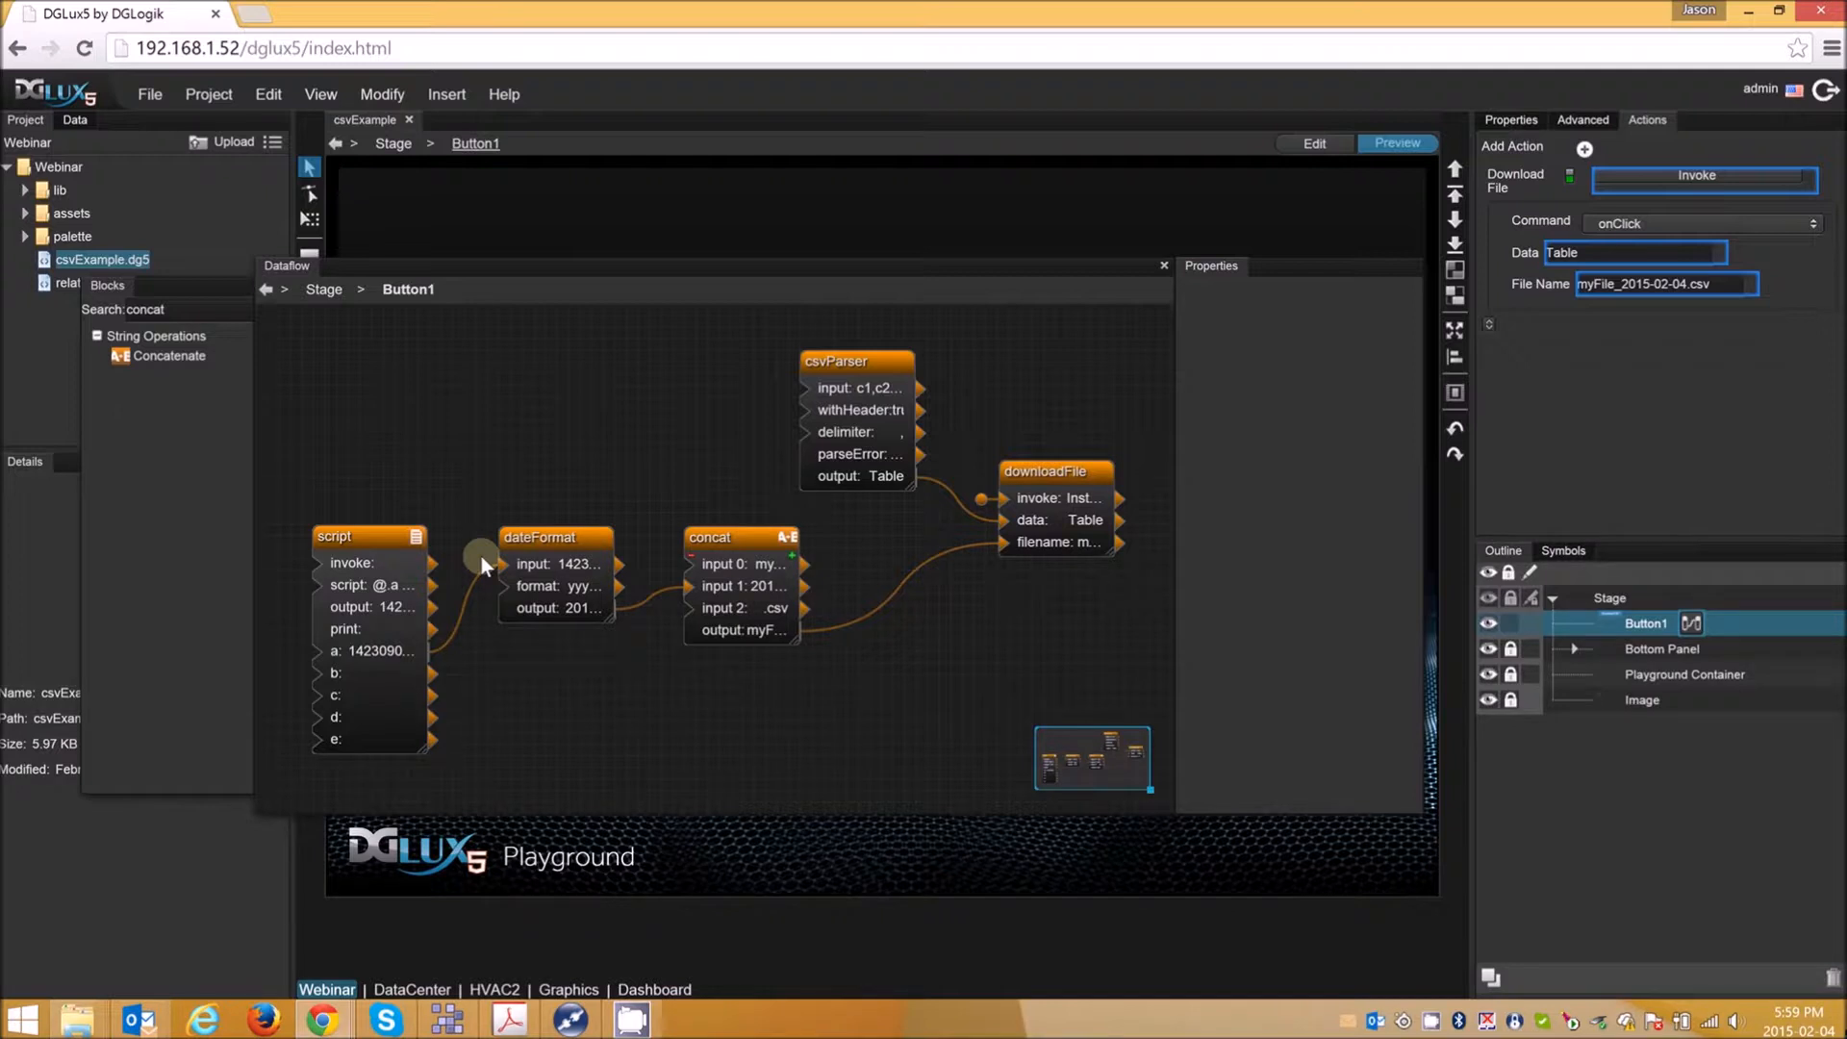
click(859, 364)
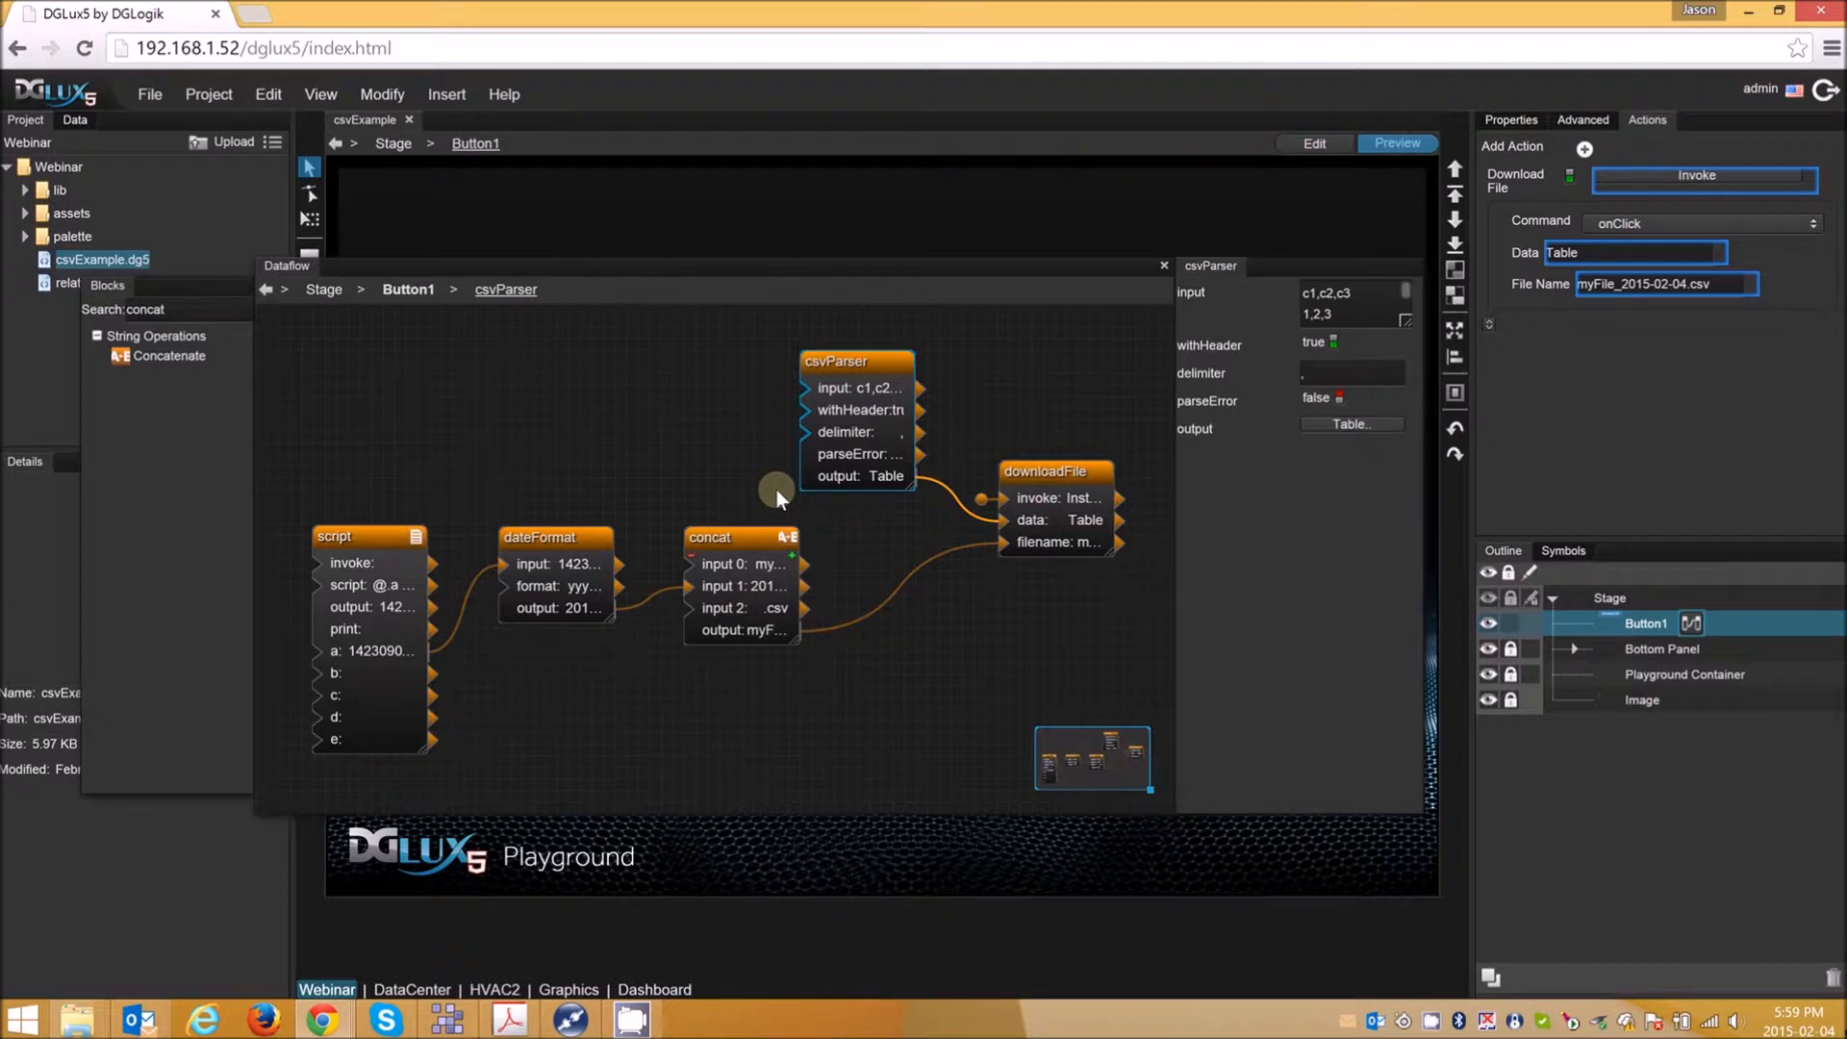
double_click(1307, 319)
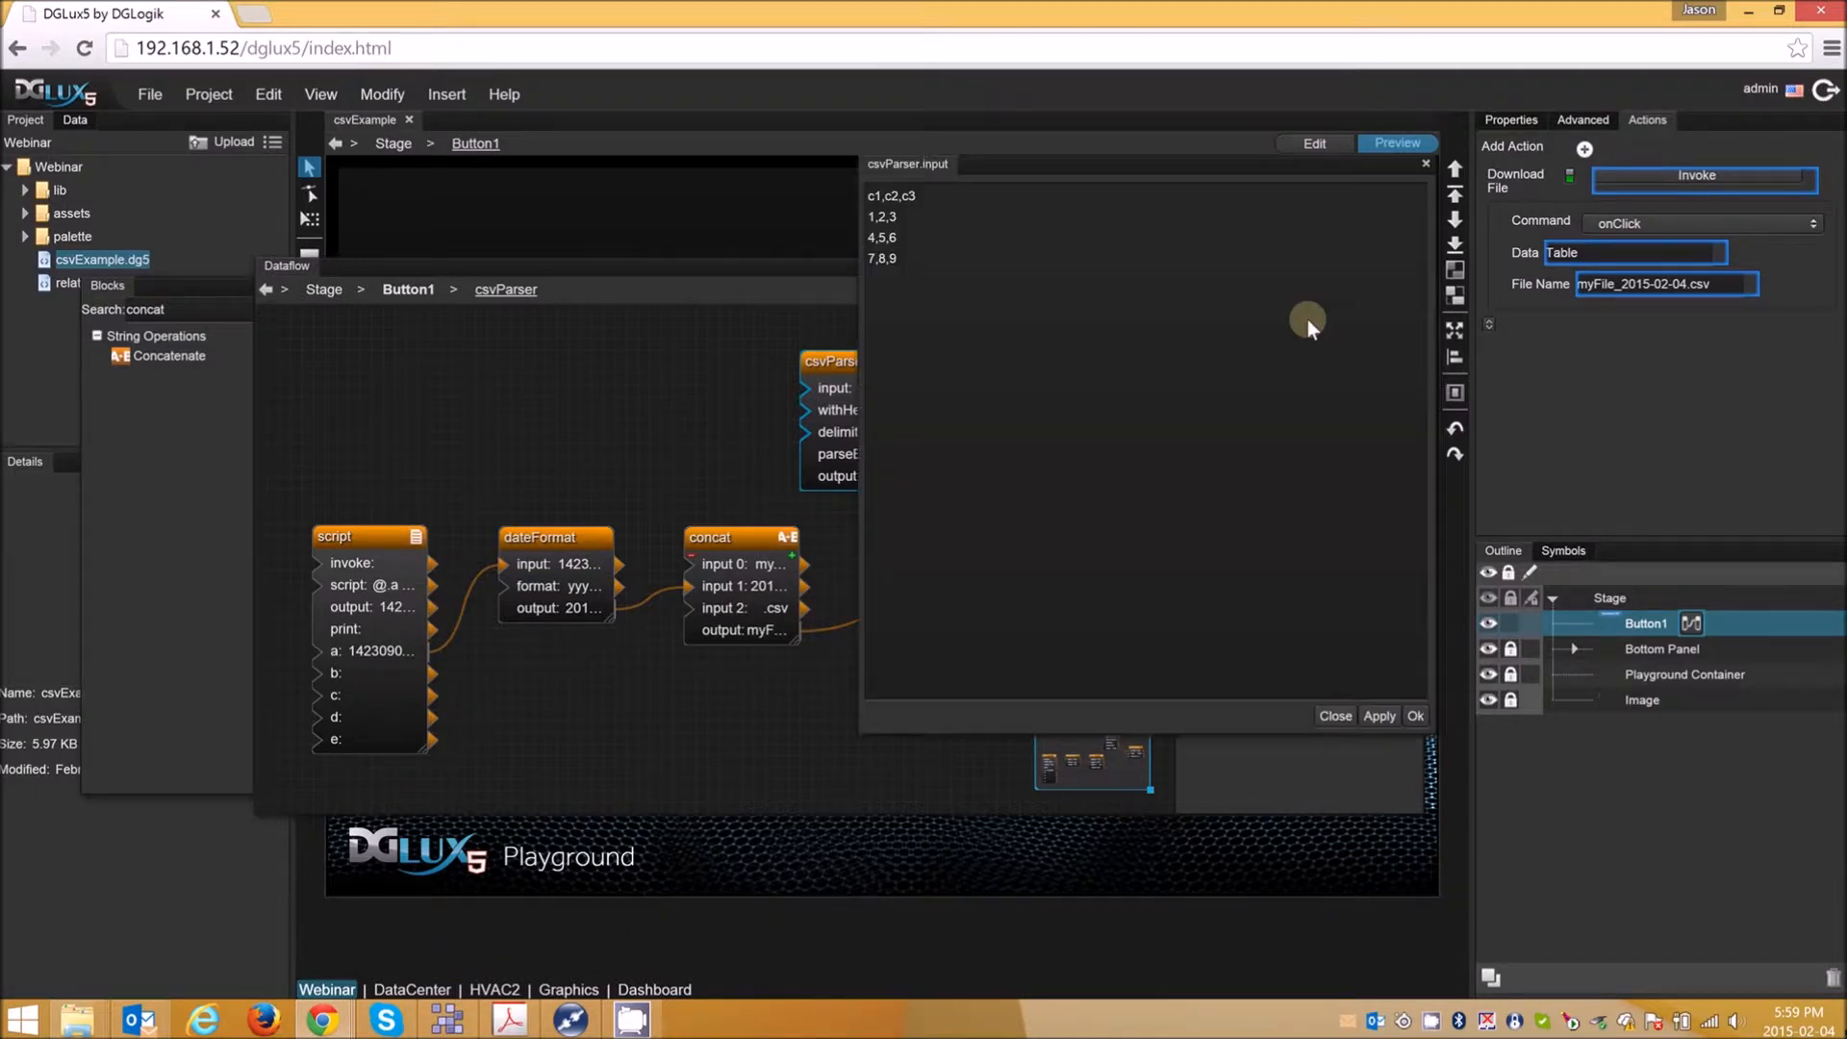
click(1418, 715)
double_click(1336, 421)
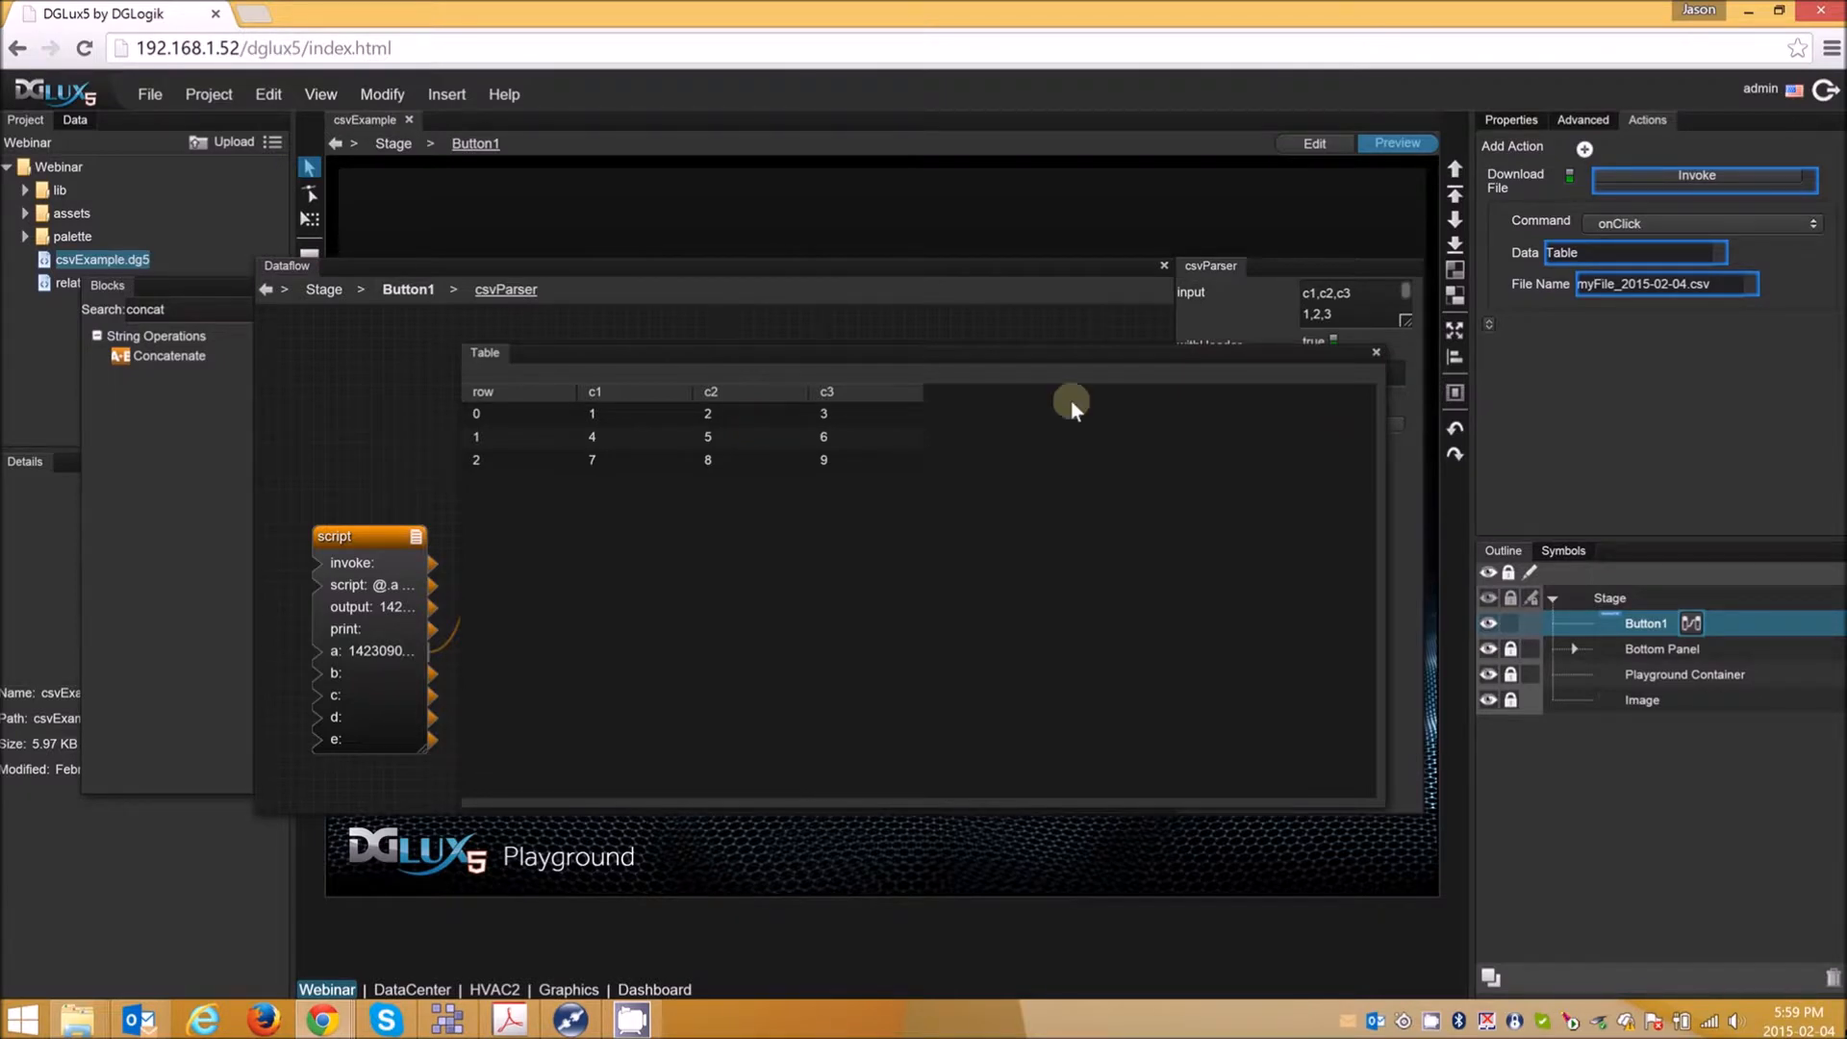
click(1376, 354)
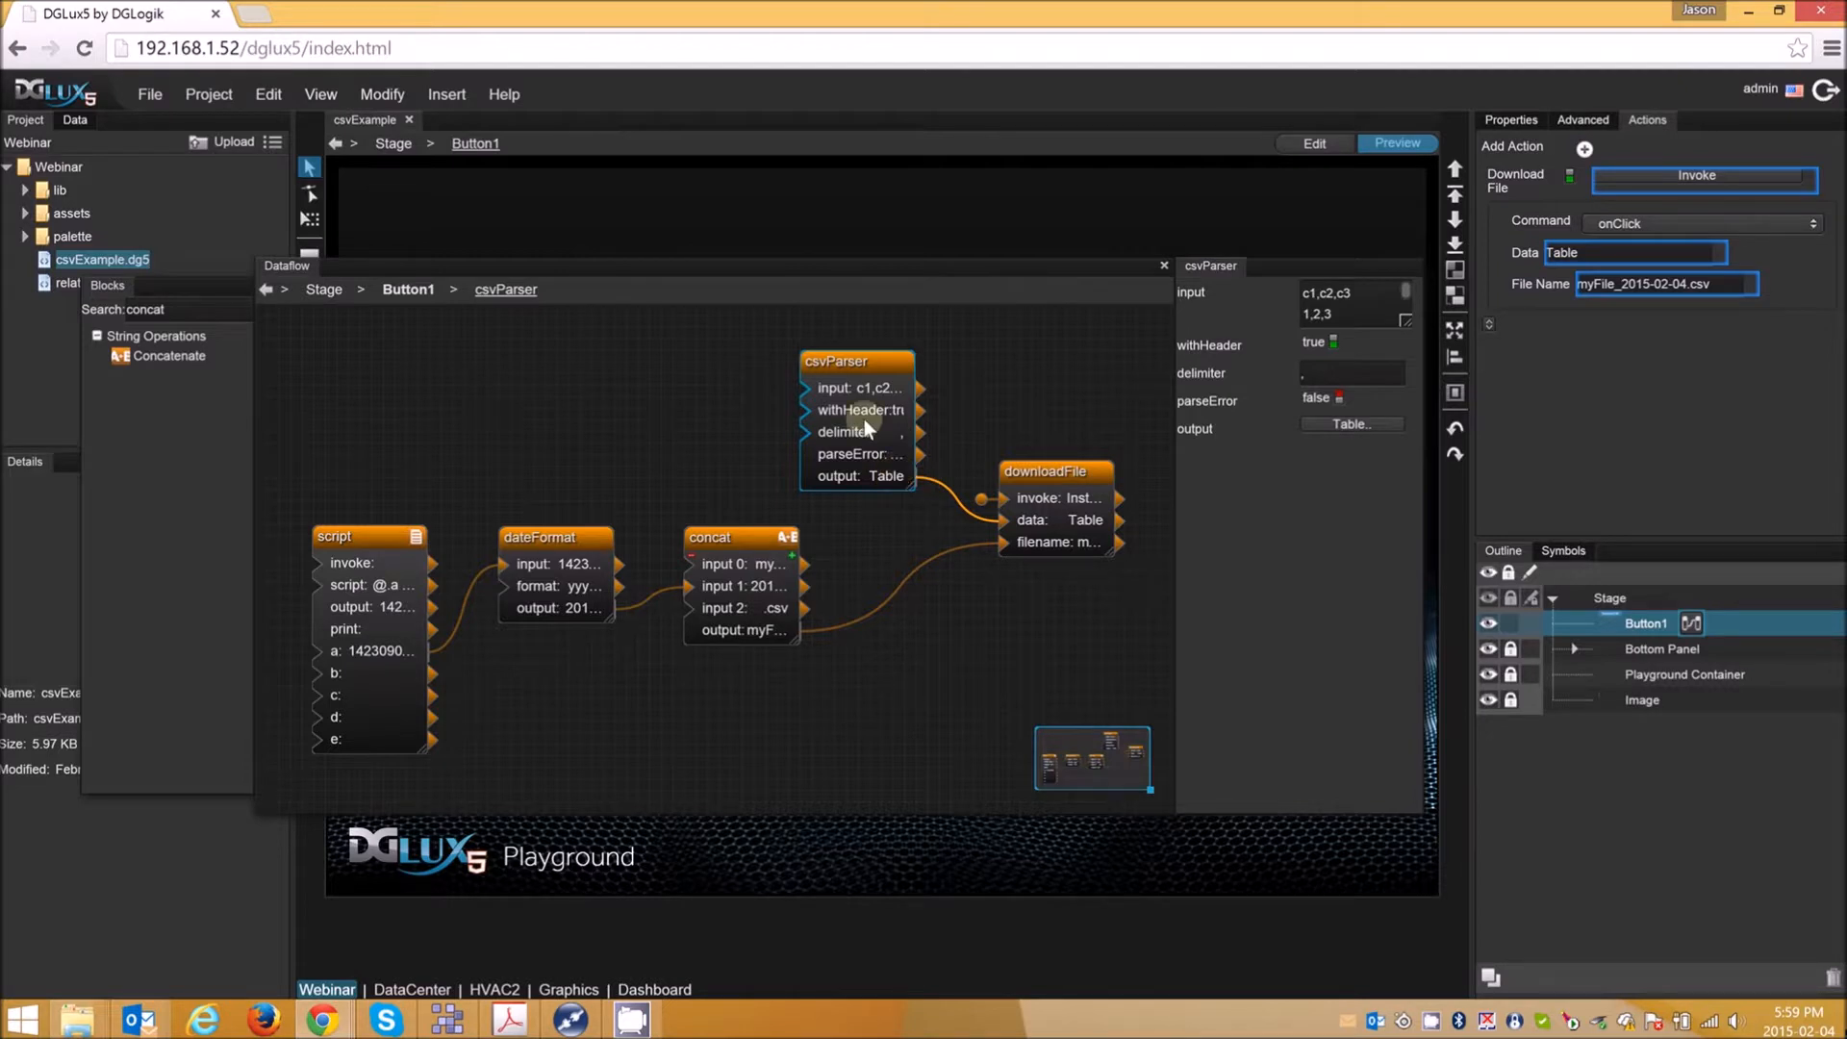
- Inspect the downloadFile block's properties and the code of the script block
click(1077, 471)
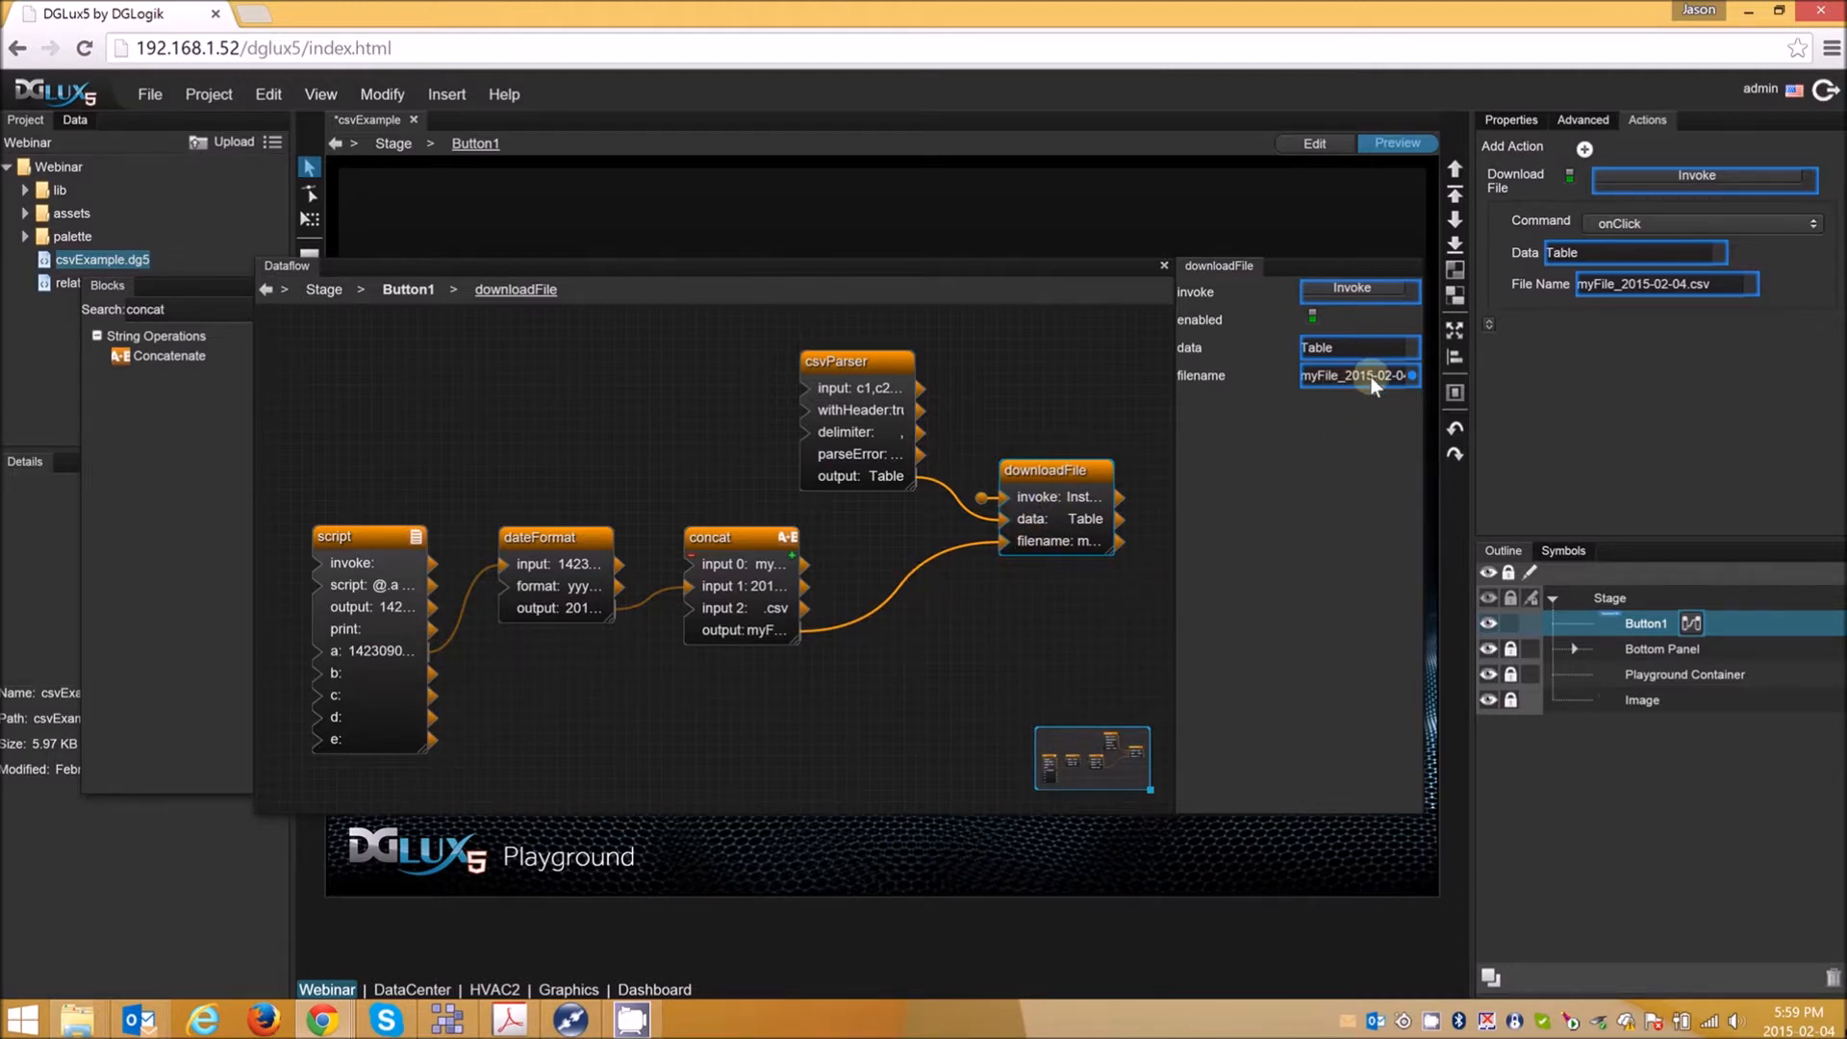
click(358, 536)
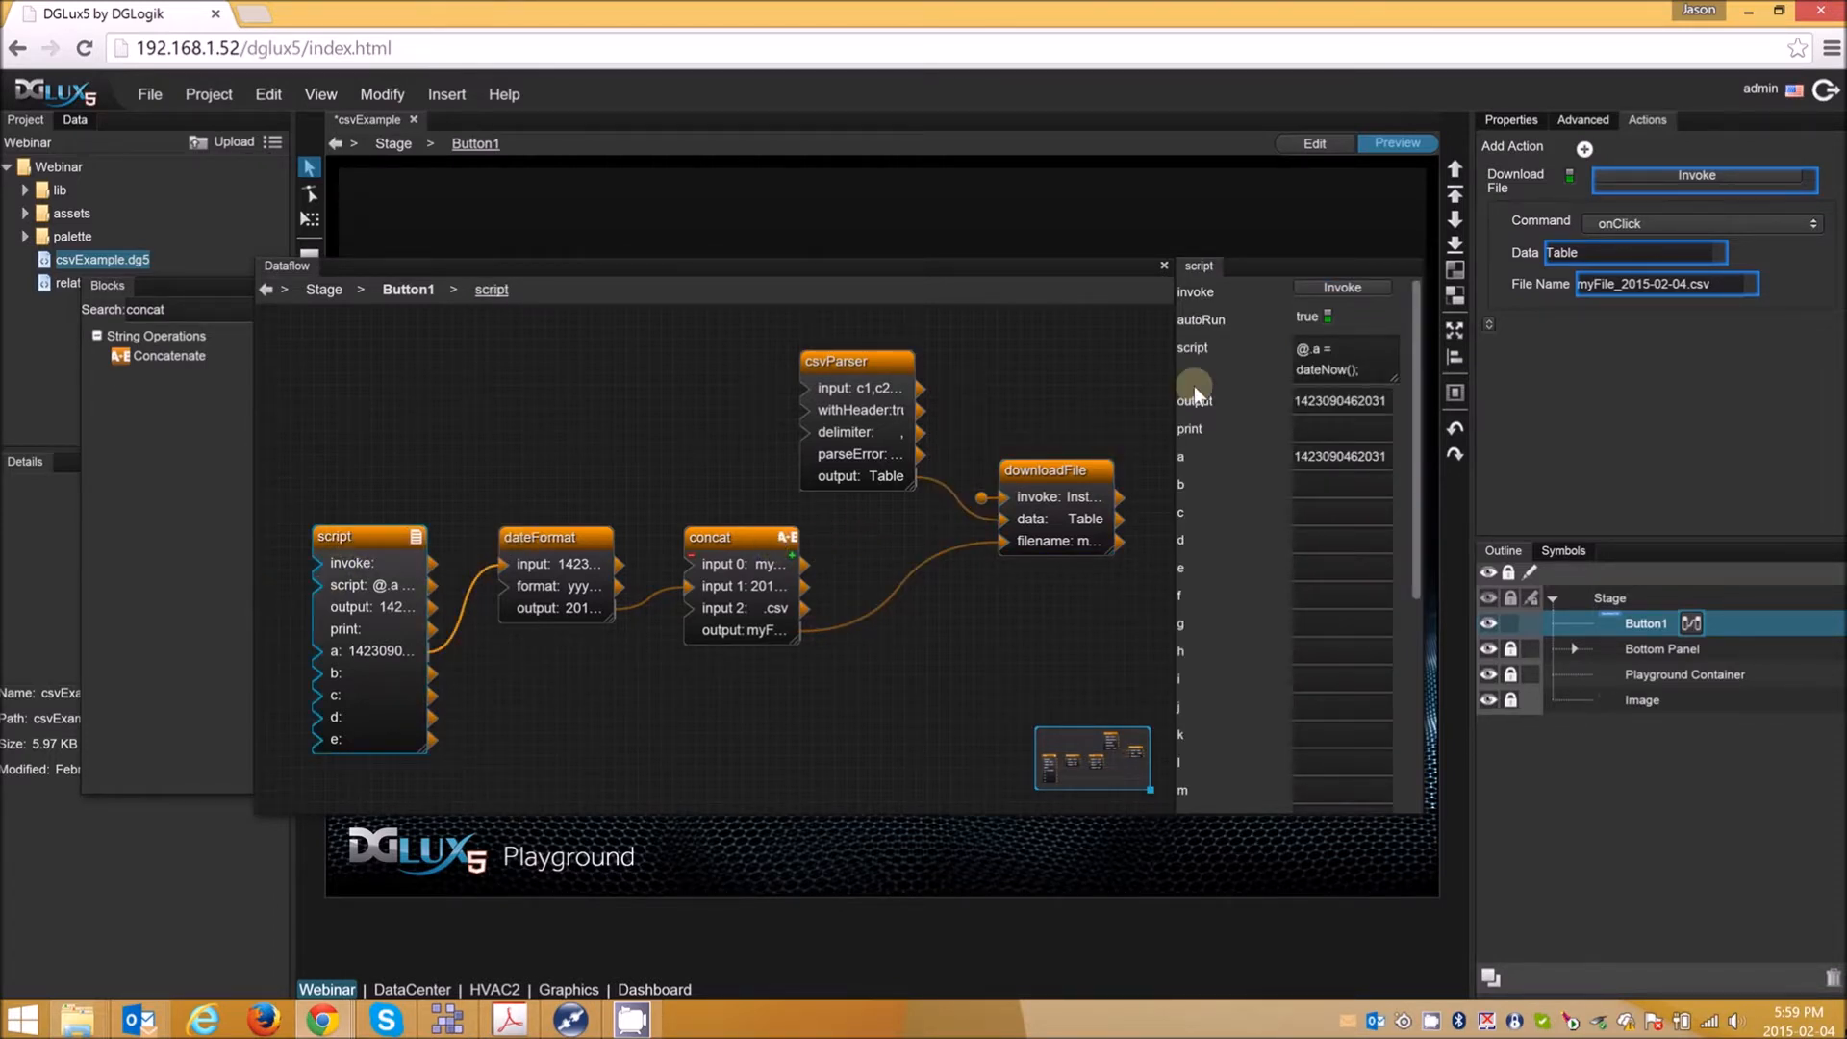
click(1303, 367)
click(917, 192)
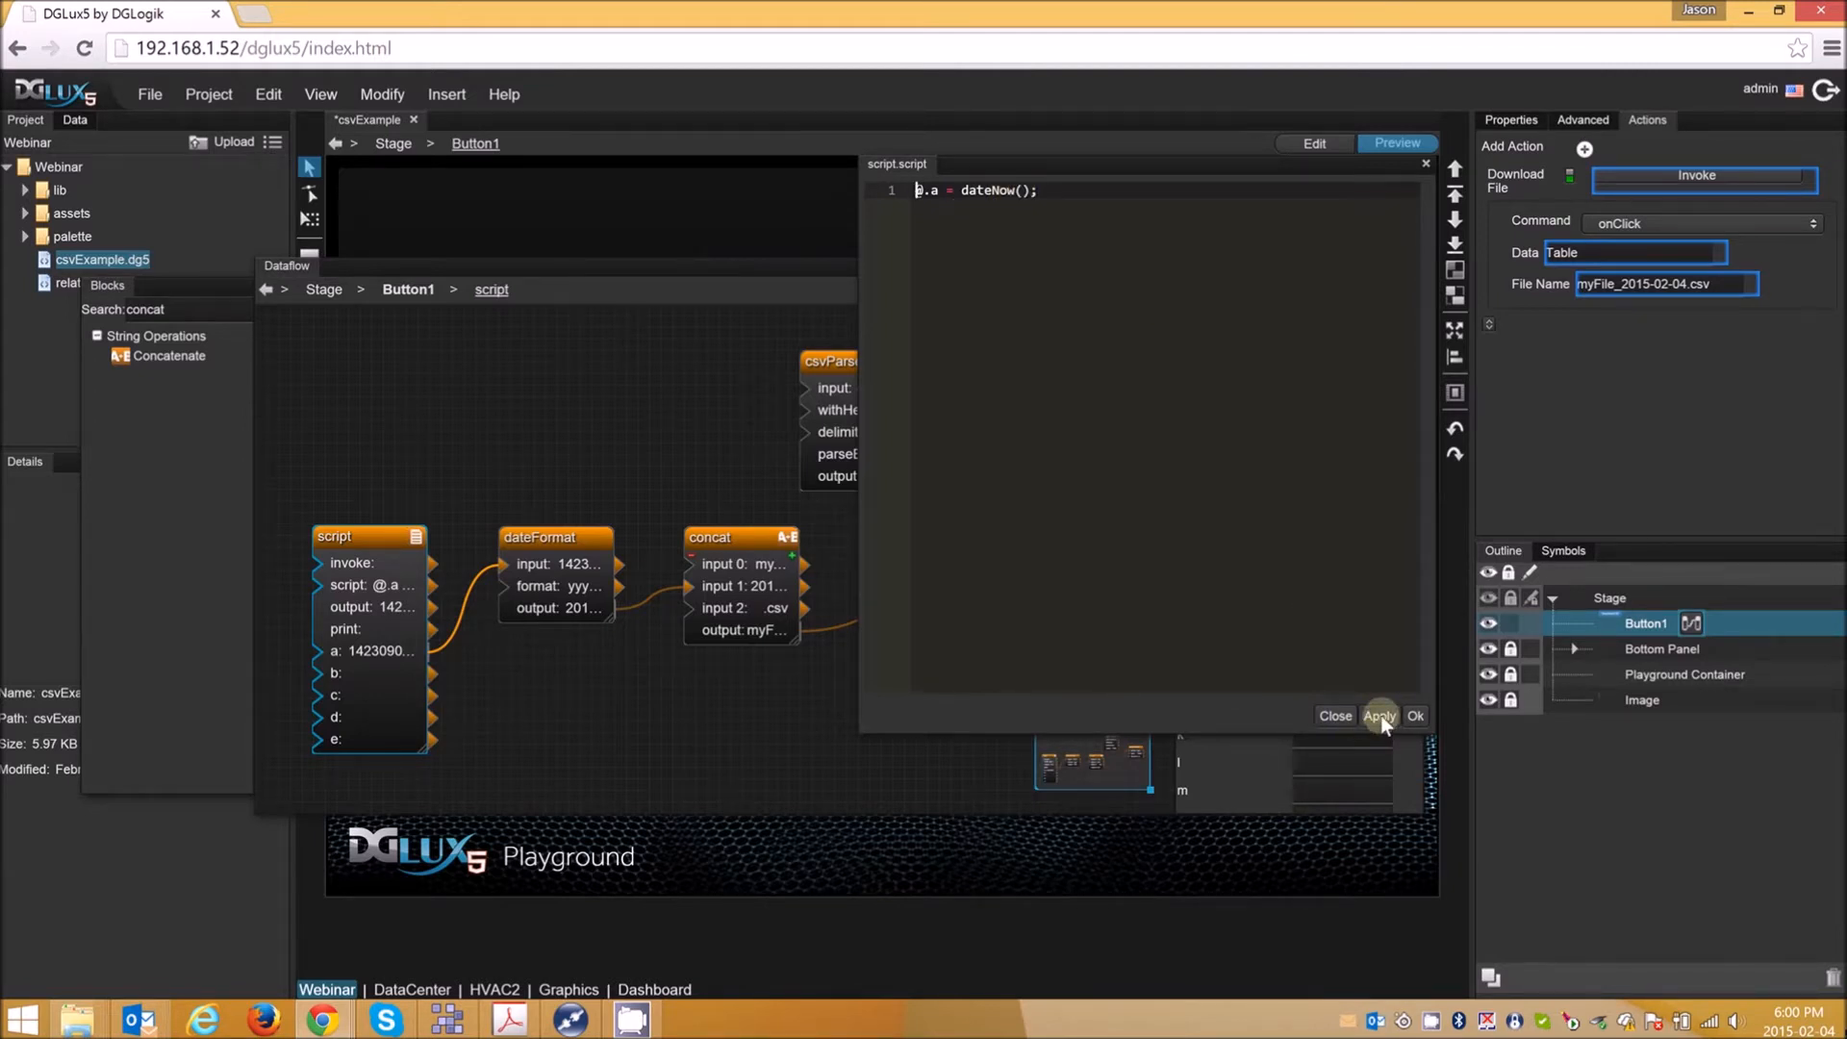
click(1413, 717)
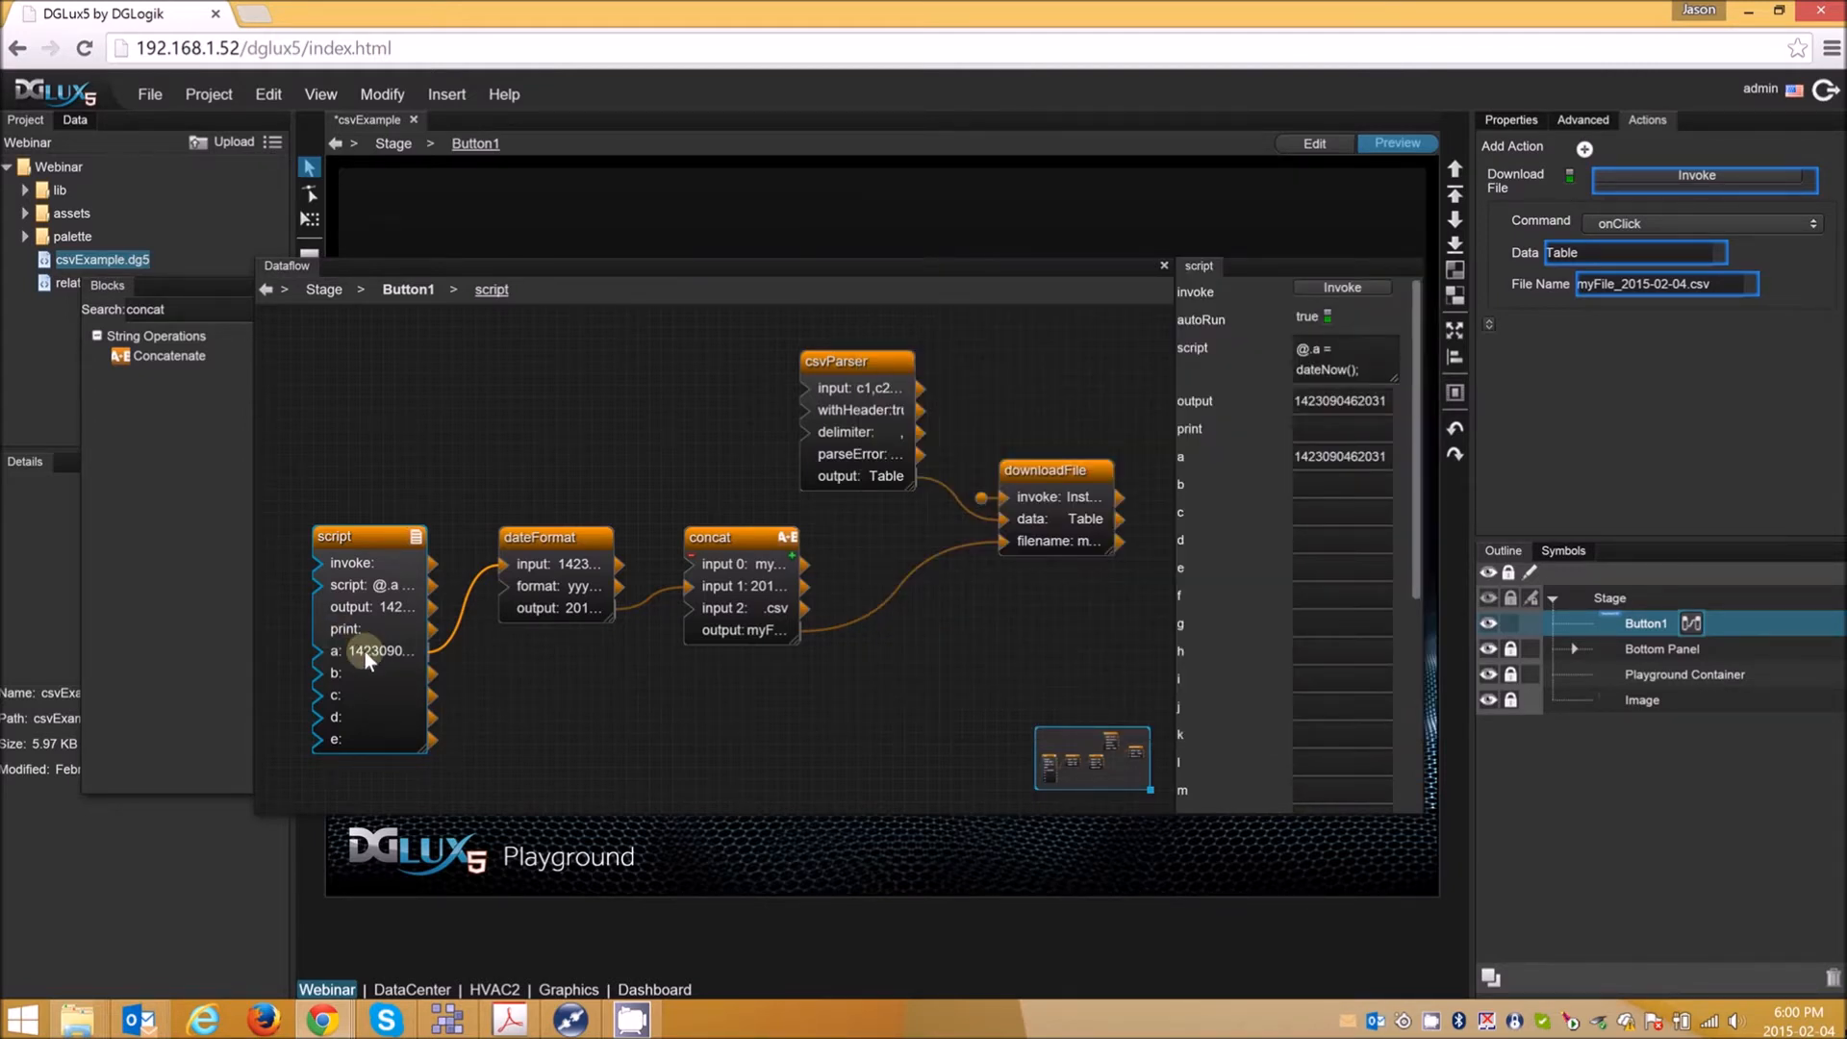
- Examine how the dateFormat and concat blocks build the file name passed to the downloadFile block
click(547, 541)
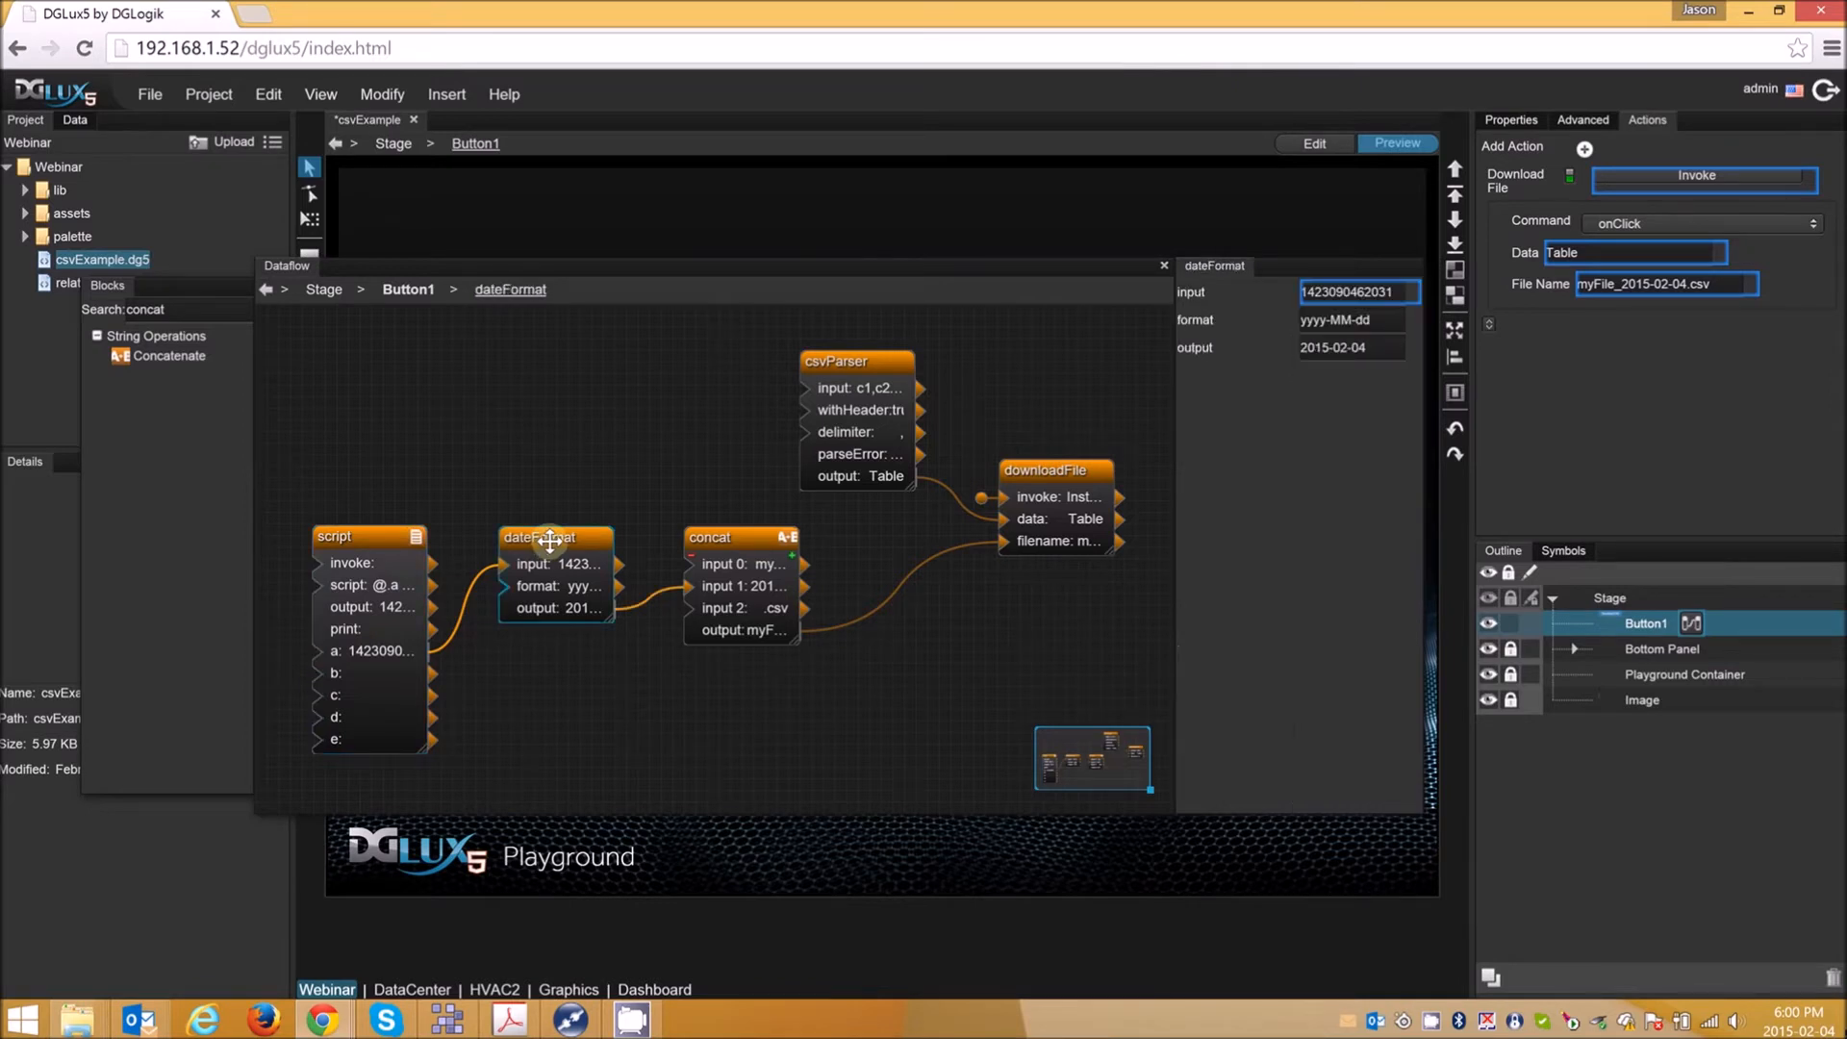
click(1306, 323)
drag(1367, 351, 1243, 346)
click(1382, 344)
click(716, 542)
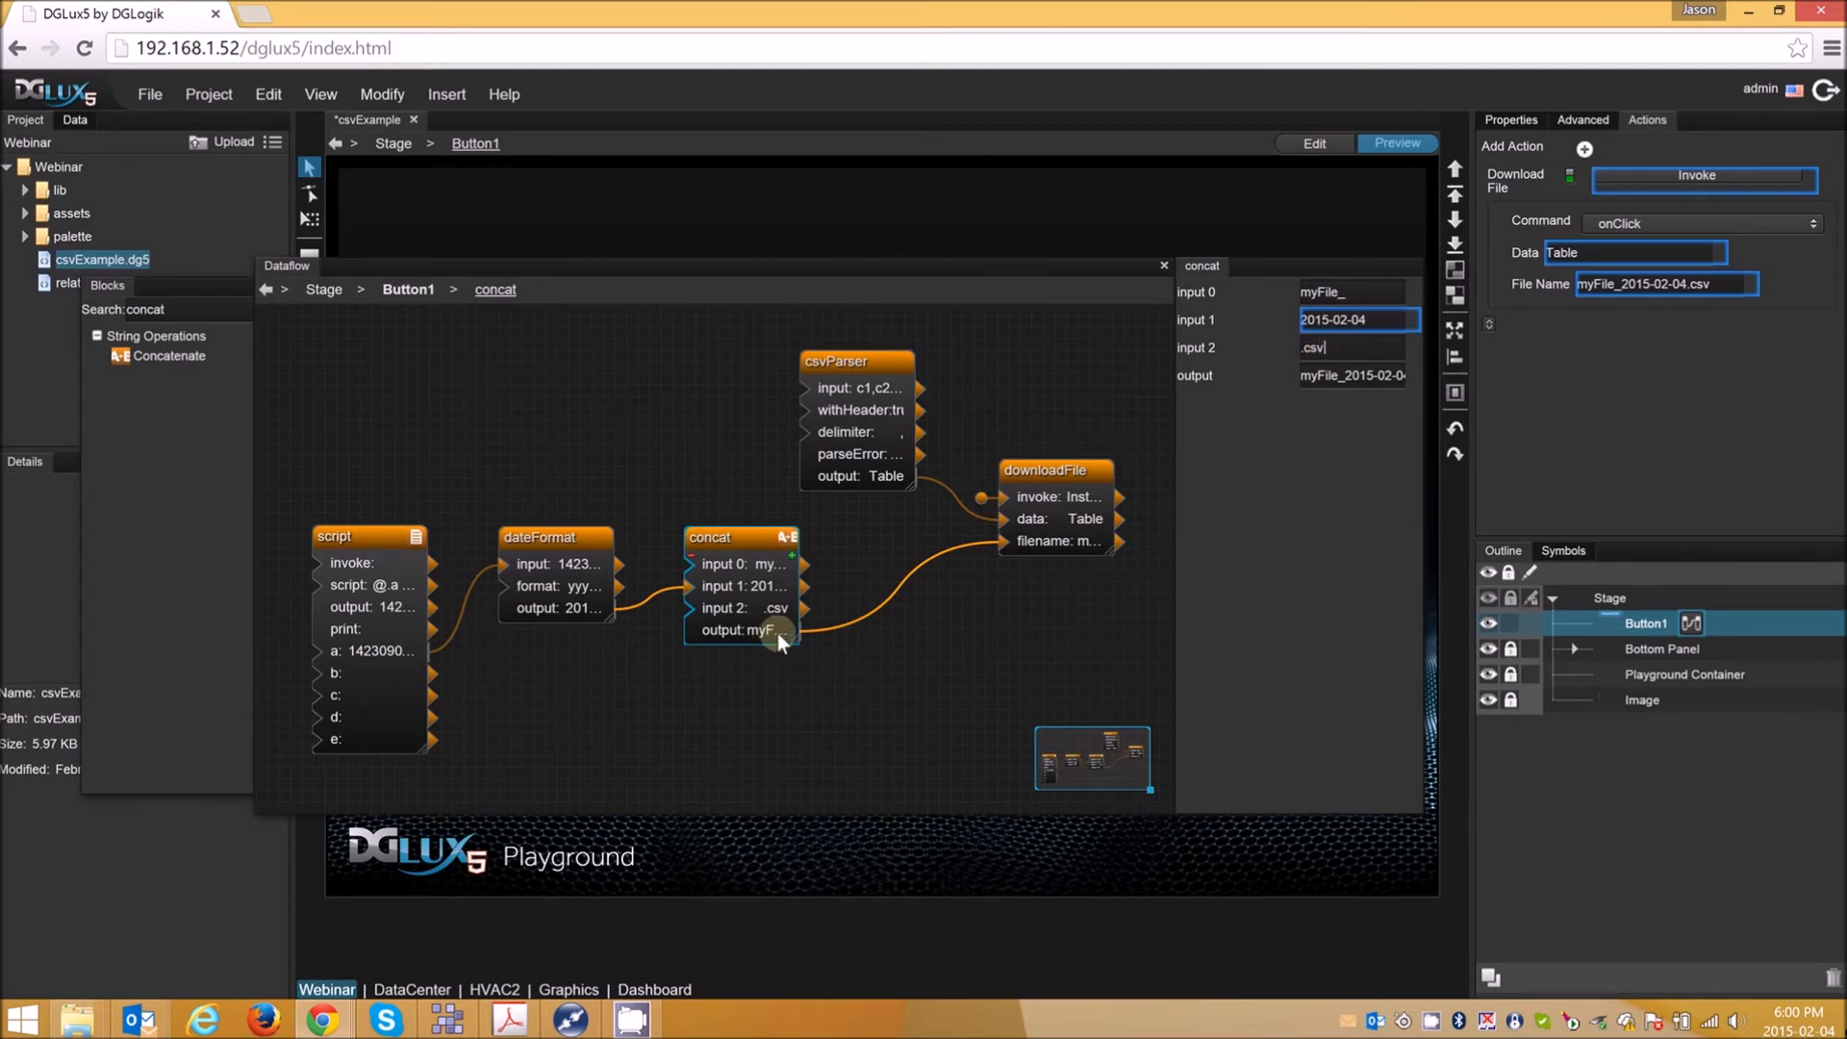
click(1045, 472)
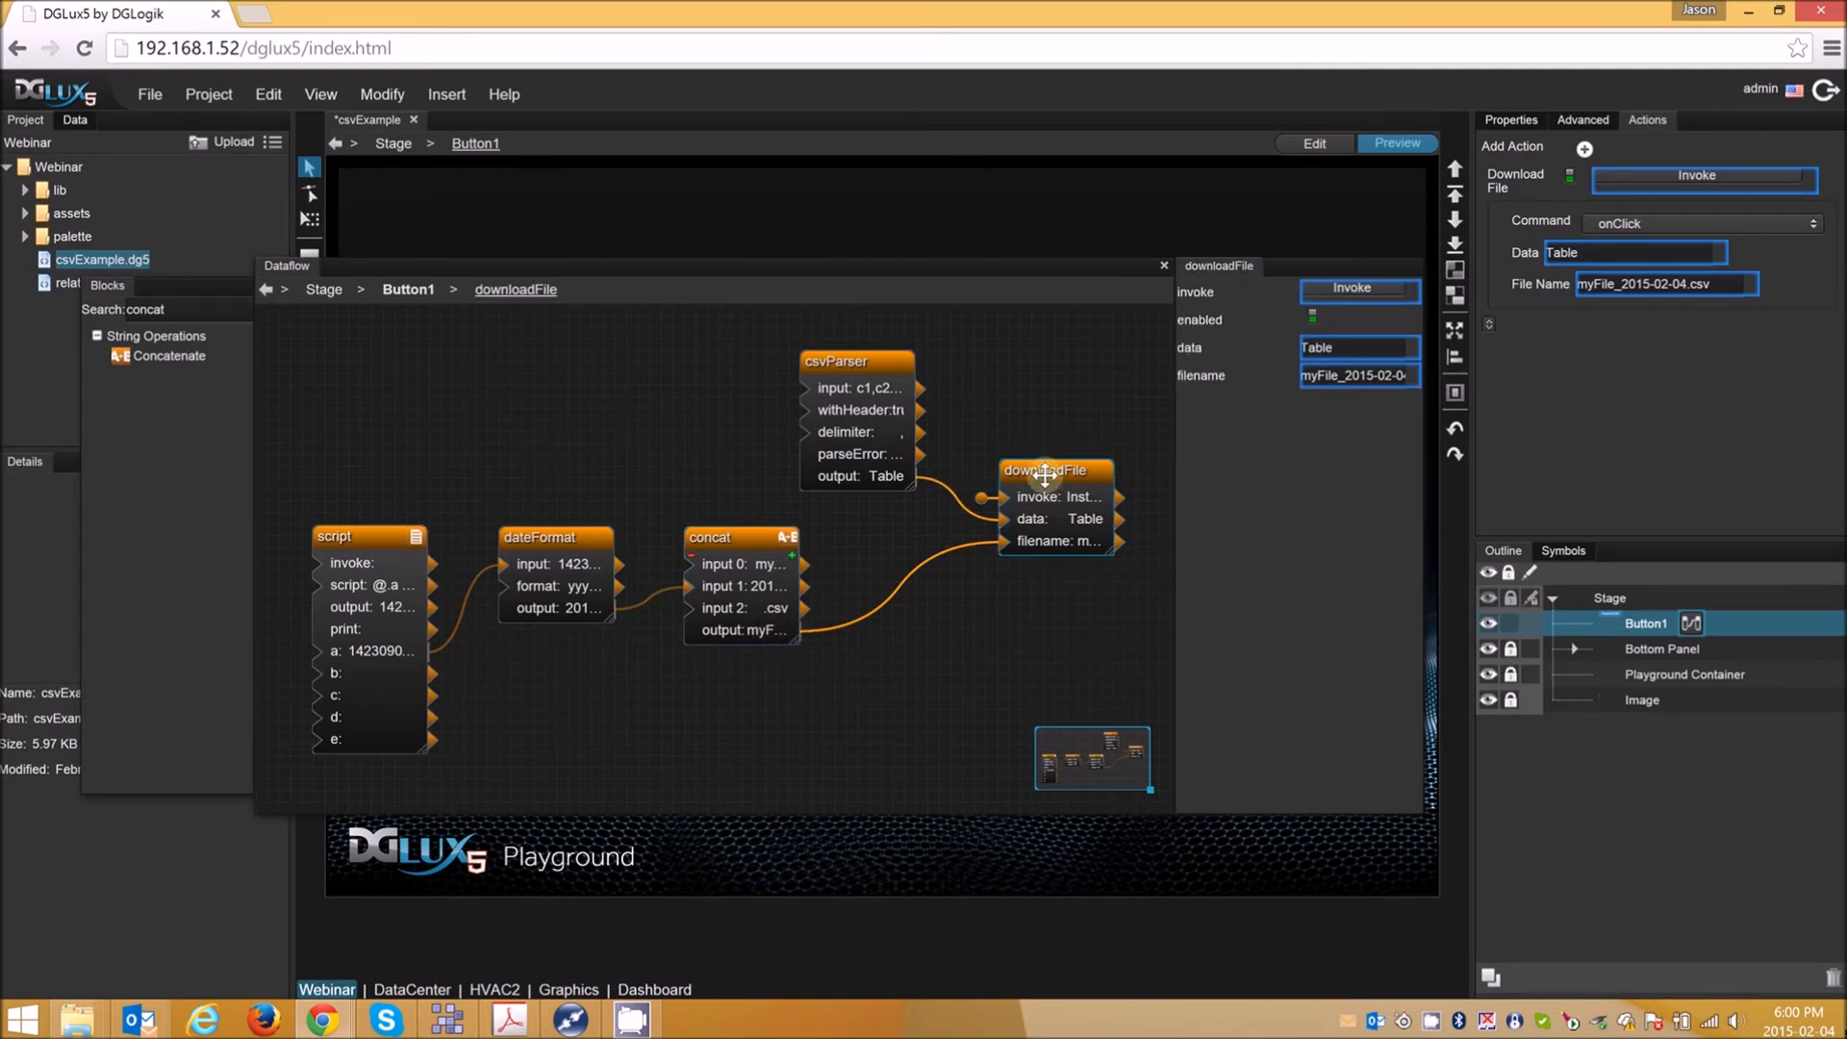